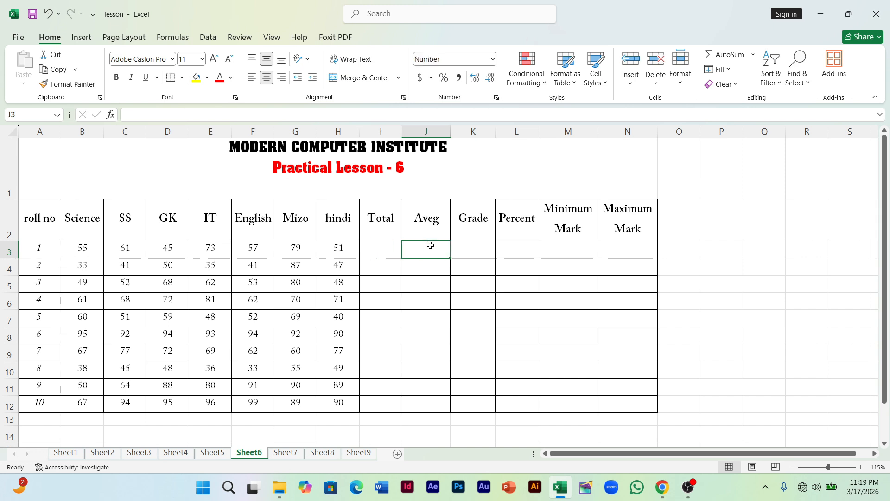
pyautogui.click(381, 250)
pyautogui.click(421, 250)
pyautogui.click(380, 250)
pyautogui.click(433, 250)
pyautogui.click(388, 249)
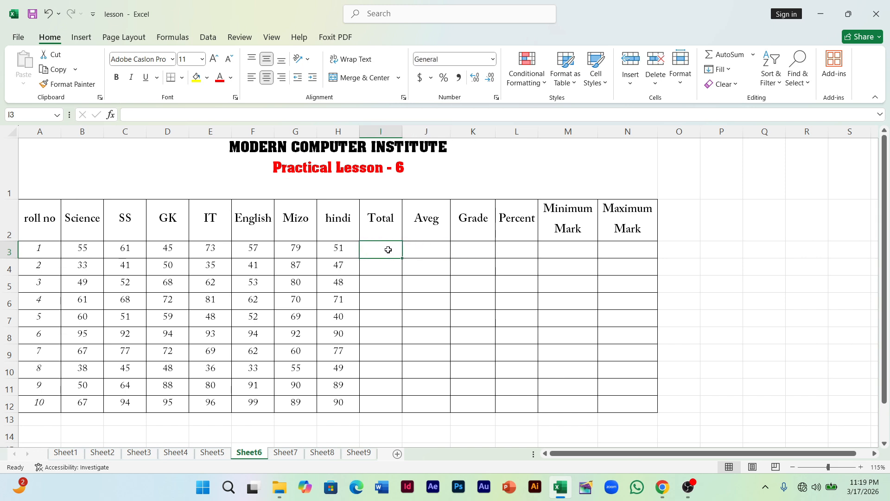
pyautogui.click(436, 250)
pyautogui.click(378, 252)
pyautogui.click(407, 249)
pyautogui.click(386, 249)
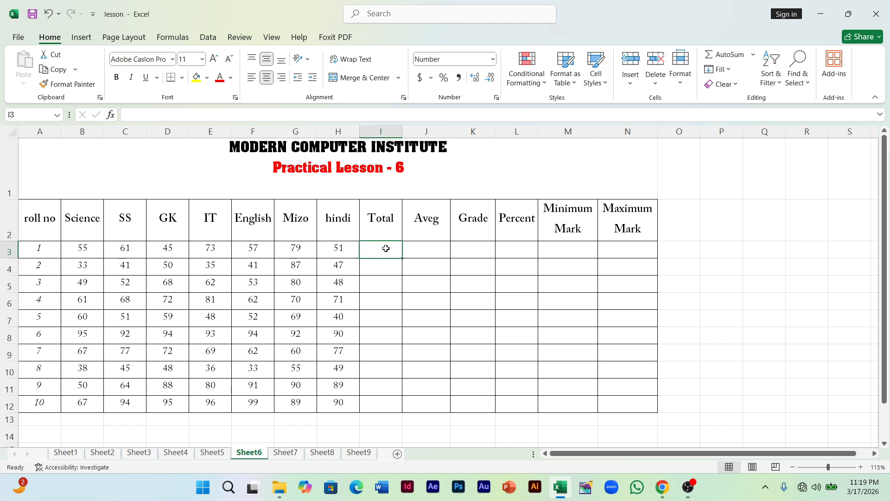
pyautogui.click(435, 254)
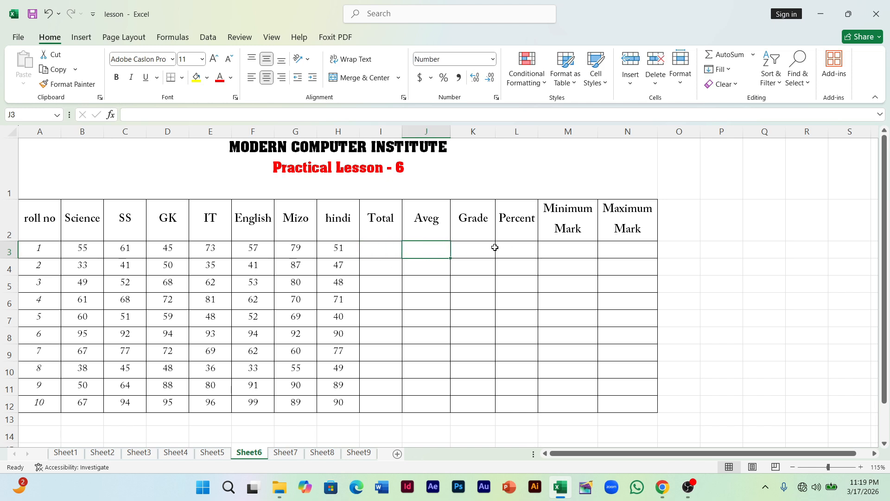
pyautogui.click(478, 248)
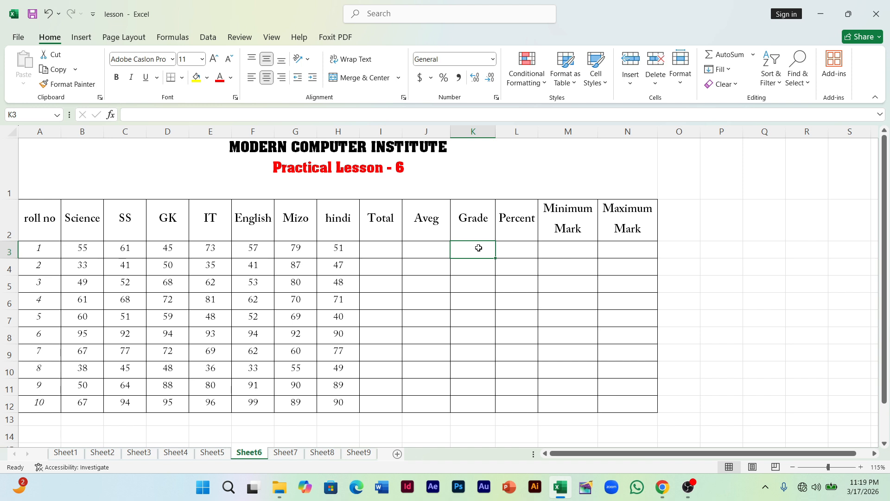
# Calculate roll no 1's Total in cell I3 with the formula =sum(B3:G3).
pyautogui.click(381, 253)
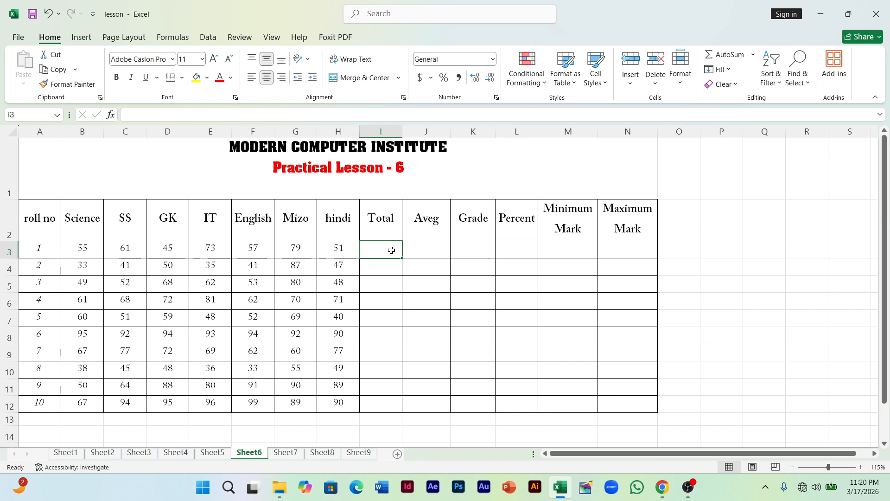
pyautogui.write('=')
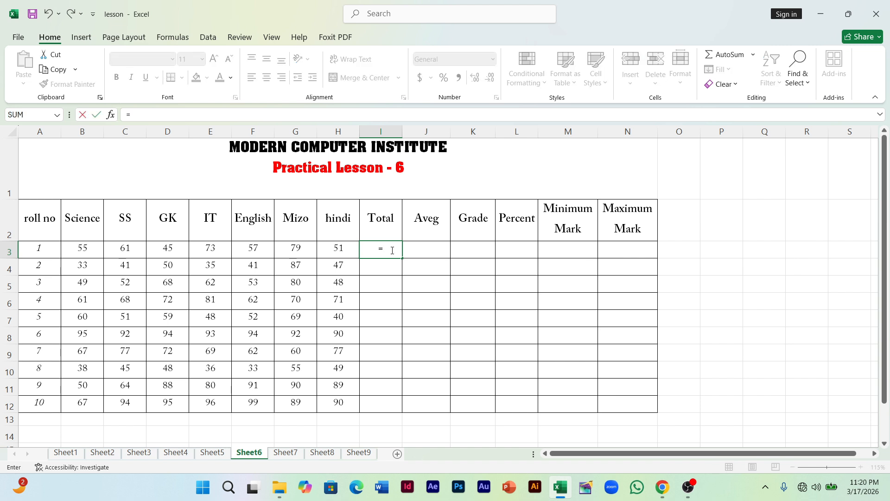
pyautogui.write('sum(')
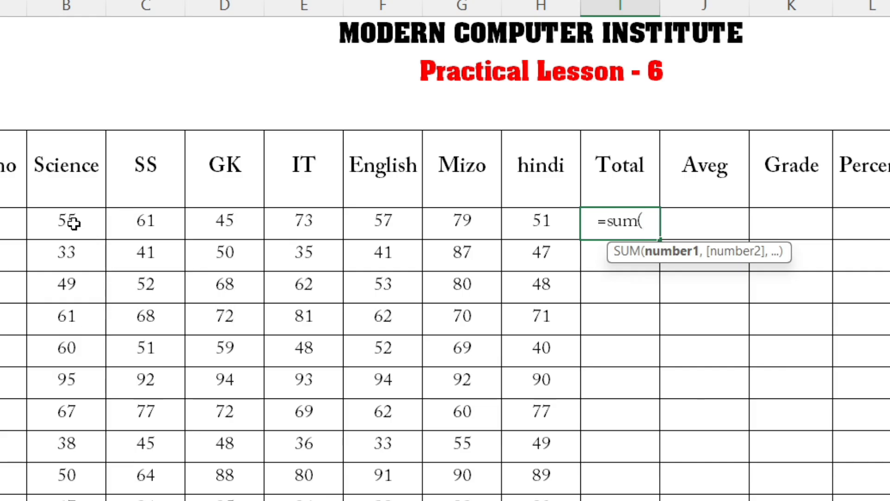
pyautogui.moveTo(85, 249); pyautogui.dragTo(241, 250)
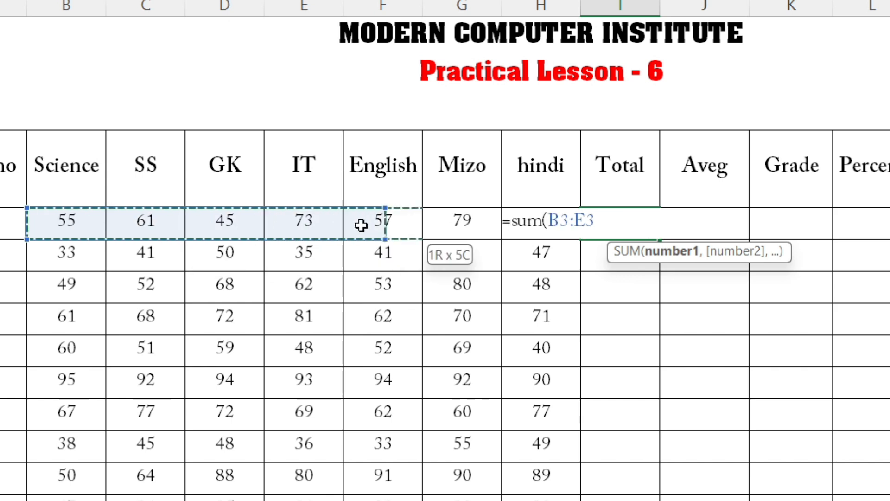
pyautogui.moveTo(362, 226); pyautogui.dragTo(462, 227)
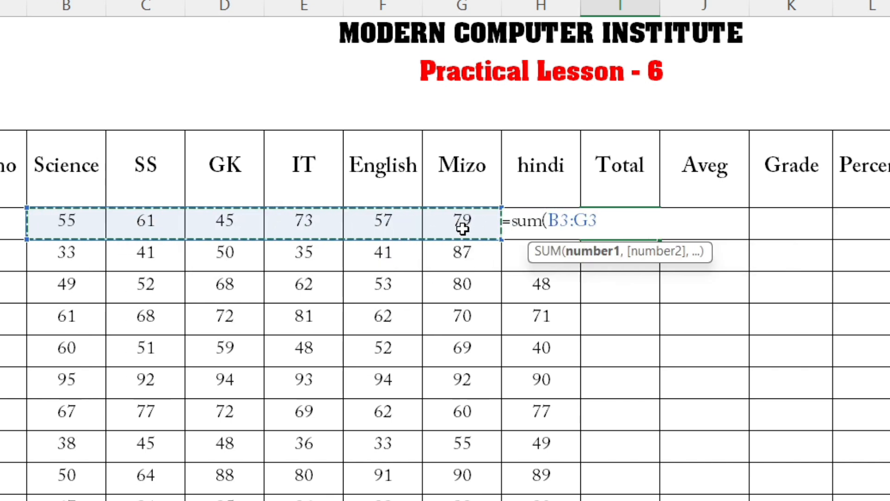
pyautogui.write(')')
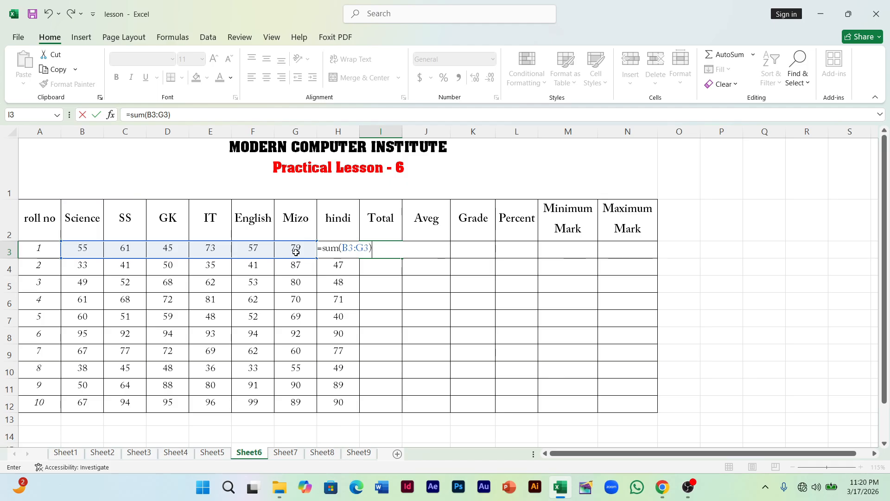
pyautogui.press('Return')
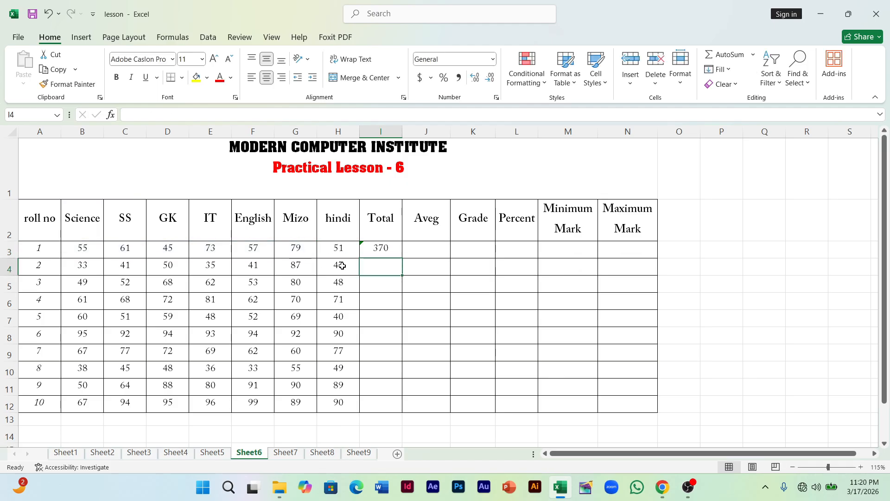
# Calculate roll no 1's average mark in cell J3 with the formula =average(B3:H3).
pyautogui.scroll(1, 335, 264)
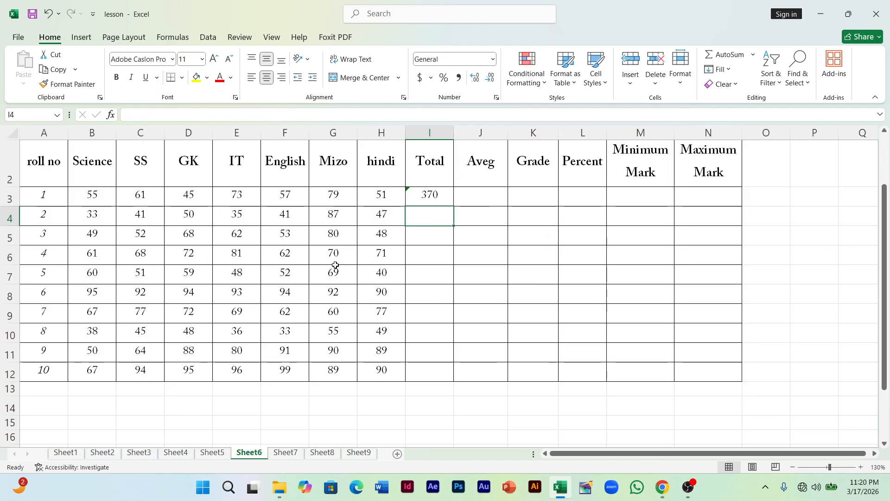
pyautogui.scroll(1, 341, 248)
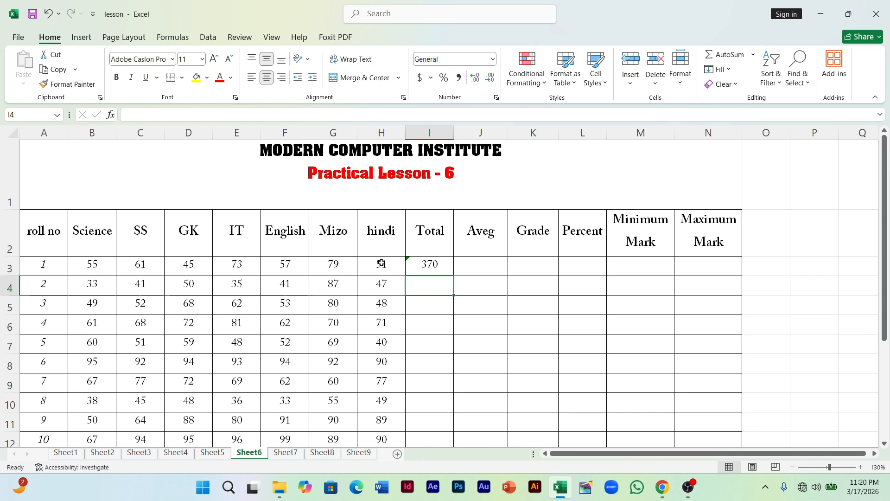
pyautogui.click(485, 264)
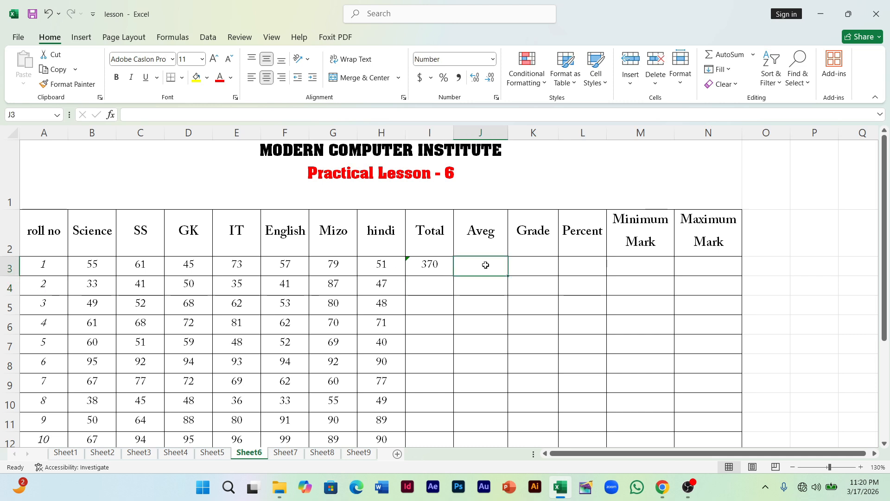
pyautogui.write('=')
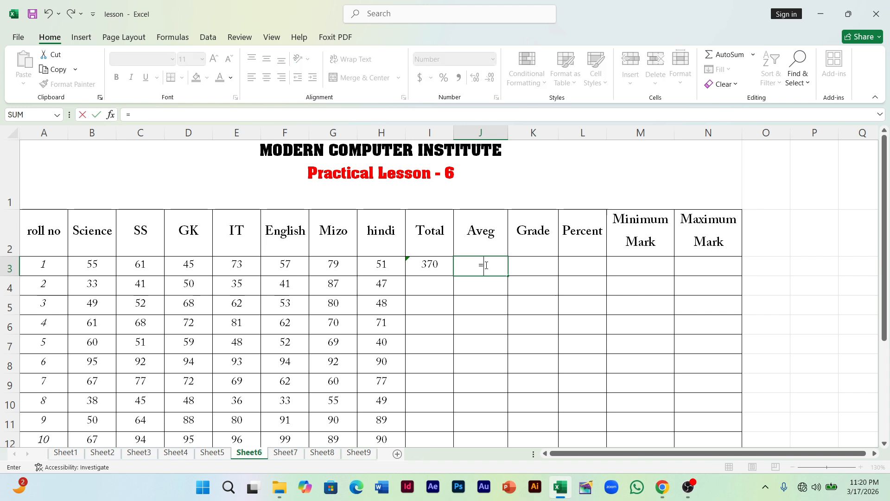
pyautogui.write('averag')
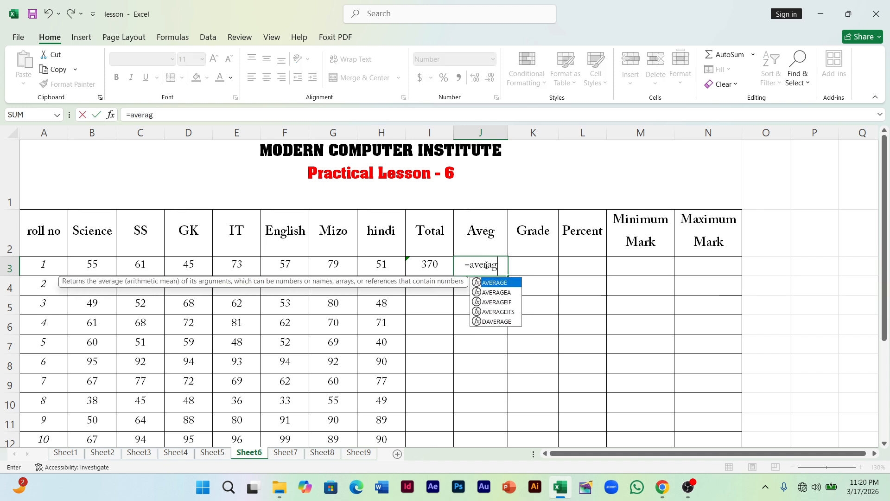
pyautogui.write('e(')
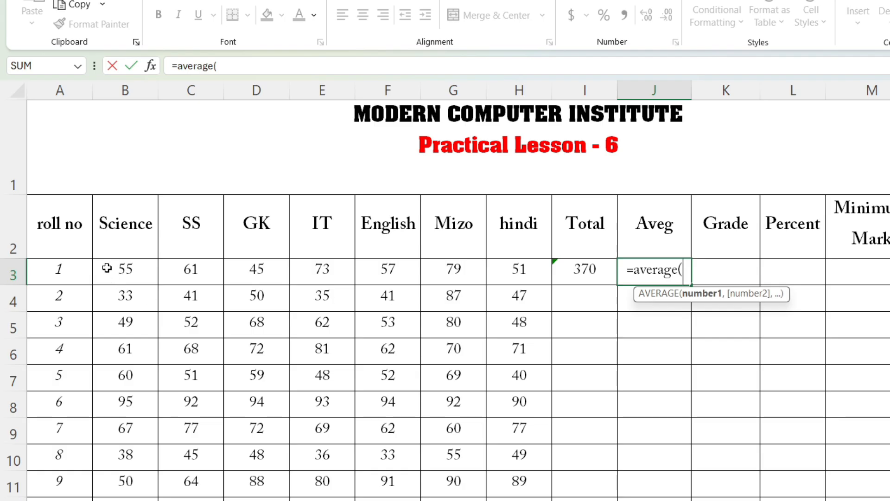
pyautogui.moveTo(80, 264); pyautogui.dragTo(288, 263)
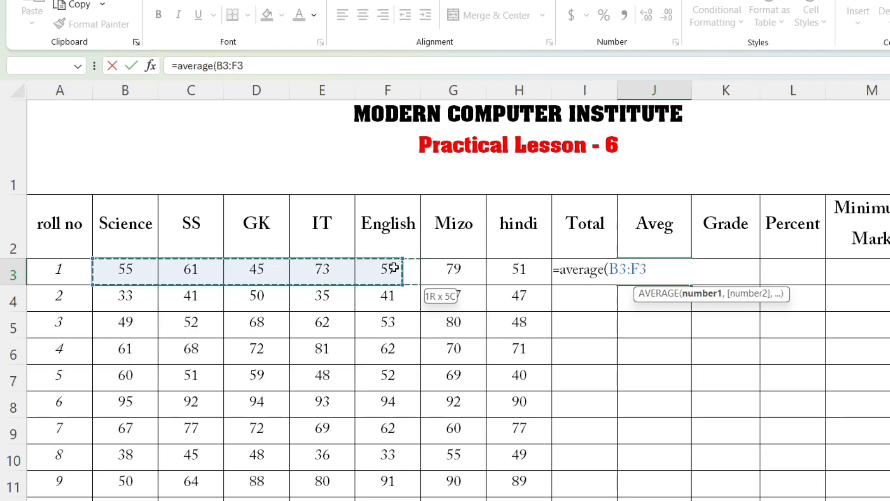
pyautogui.moveTo(393, 267); pyautogui.dragTo(516, 264)
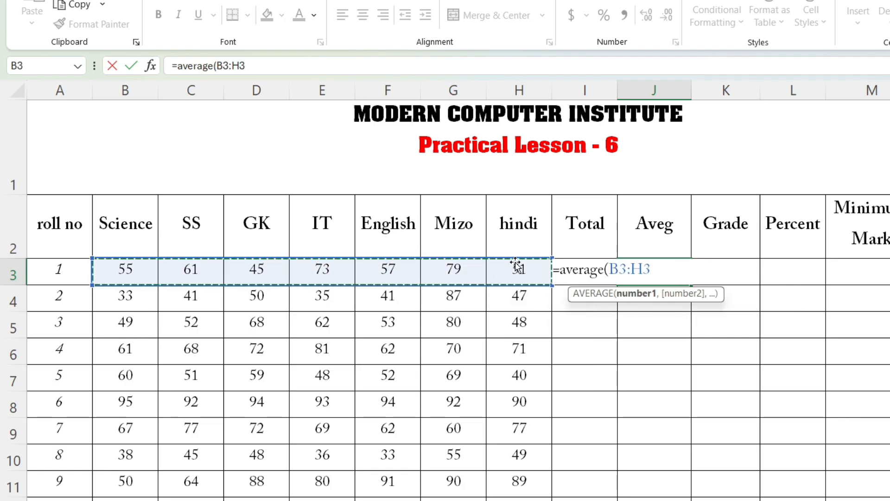
pyautogui.write(')')
pyautogui.press('Return')
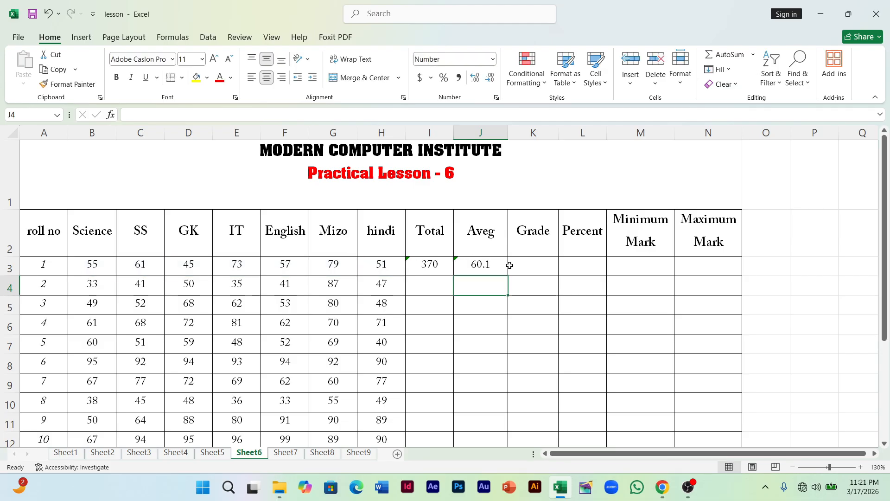
# Calculate roll no 1's Percent in cell L3 by dividing the Total by 7 with the formula =I3/7.
pyautogui.click(533, 264)
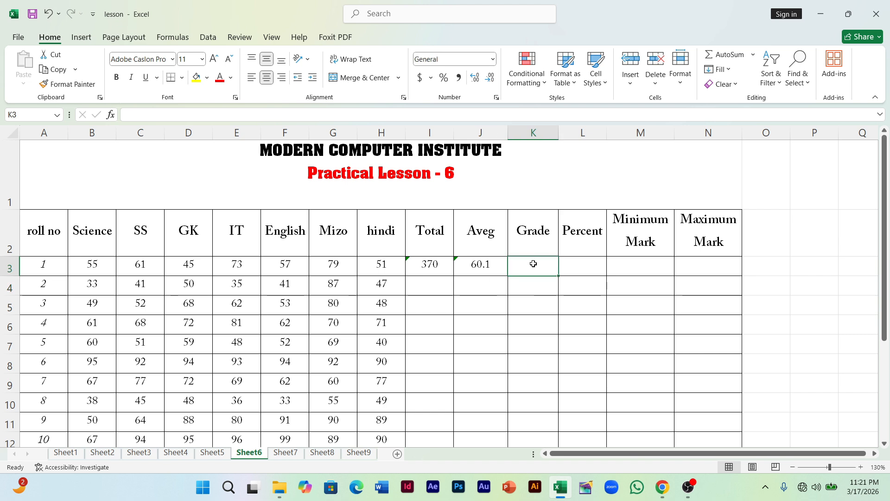
pyautogui.click(581, 262)
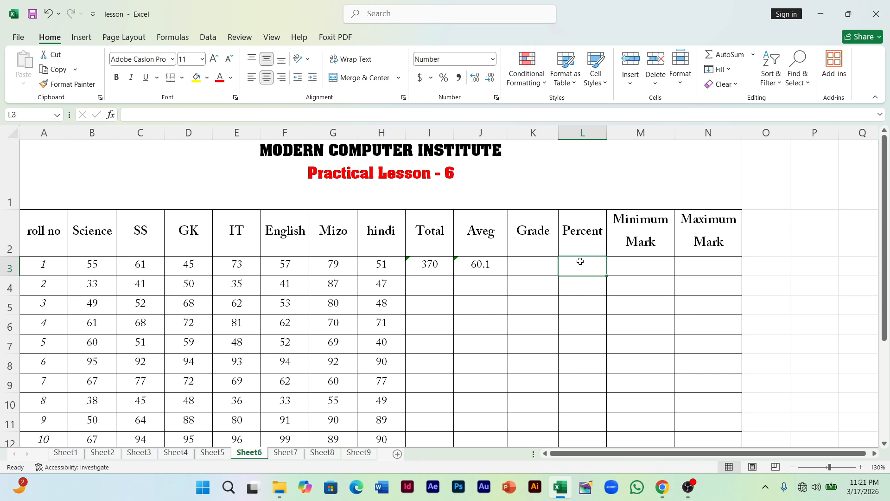
pyautogui.write('=')
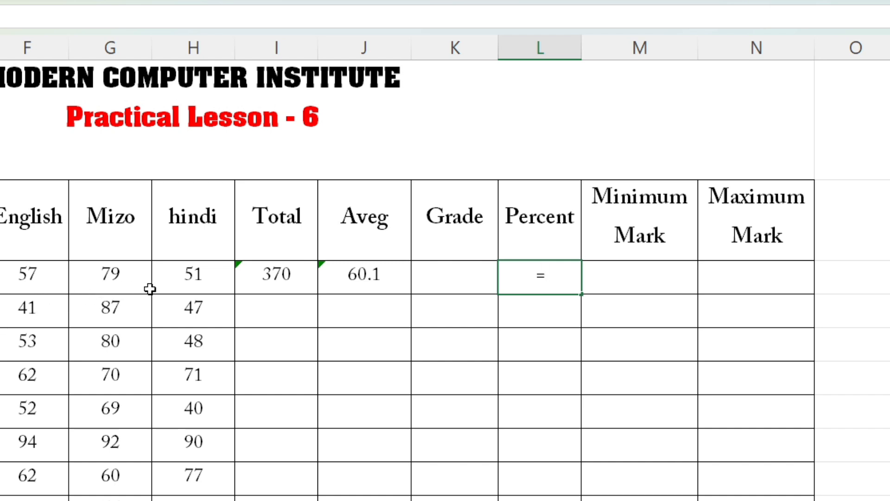
pyautogui.click(275, 278)
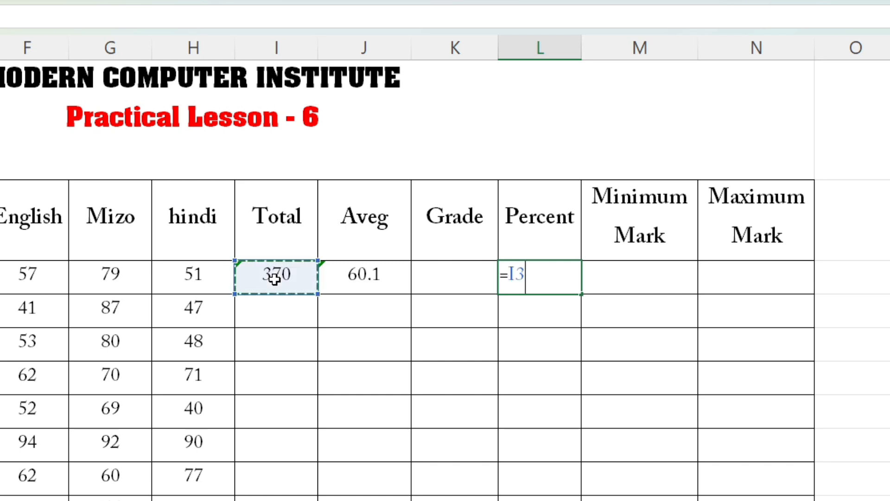
pyautogui.write('/')
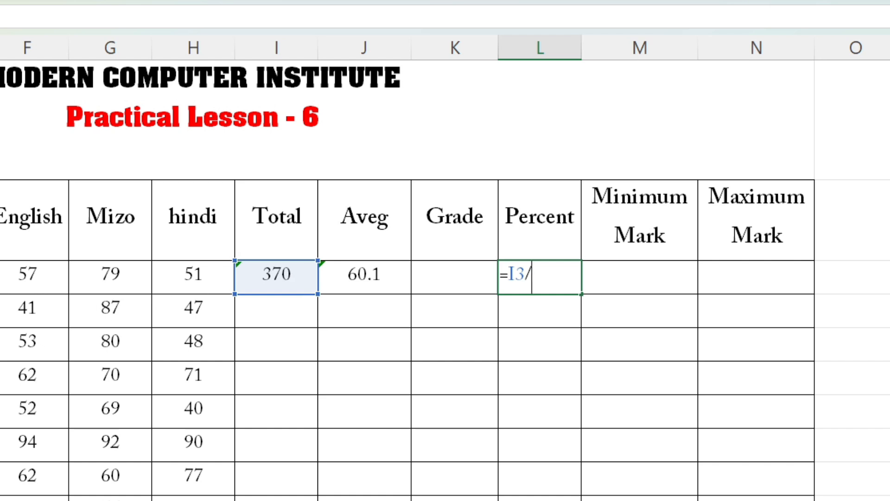
pyautogui.write('7')
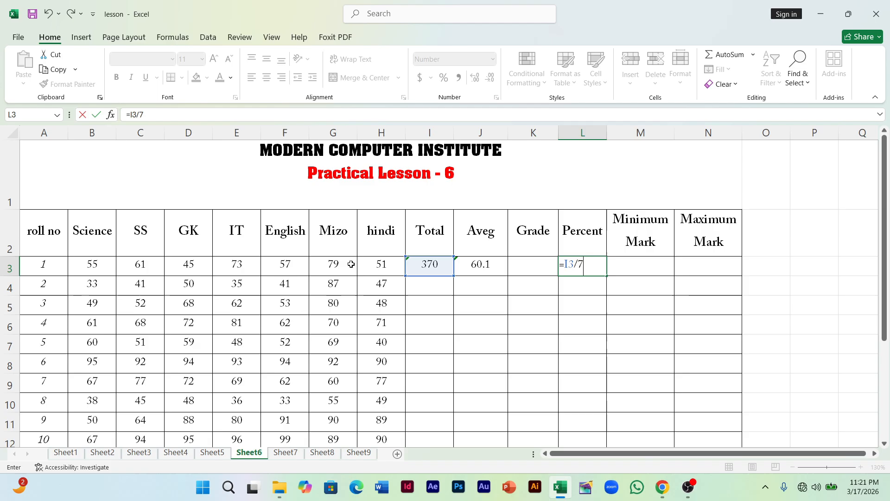
pyautogui.press('Return')
pyautogui.click(583, 265)
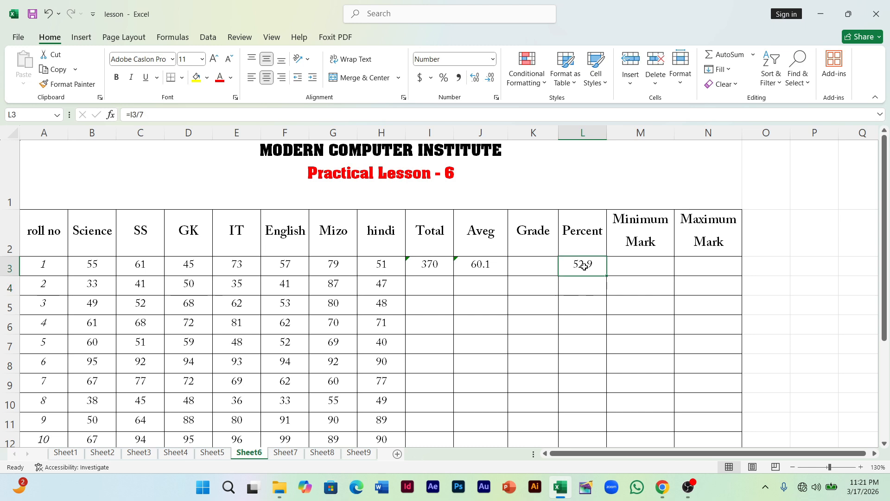
# Calculate roll no 1's Minimum Mark in cell M3 with the formula =min(B3:H3).
pyautogui.click(638, 265)
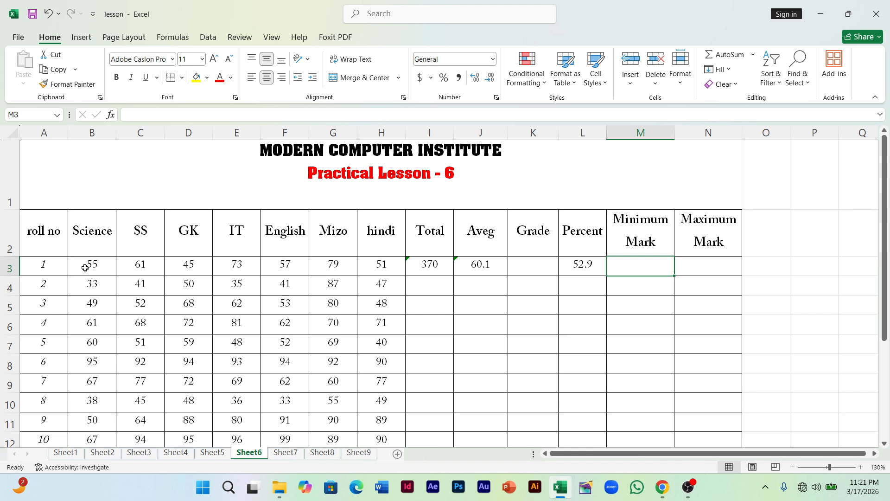
pyautogui.moveTo(85, 267); pyautogui.dragTo(384, 264)
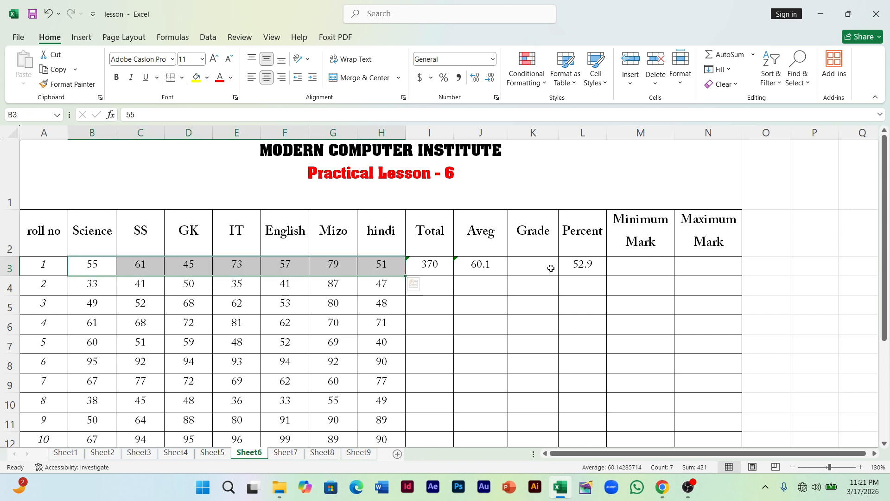
pyautogui.click(639, 264)
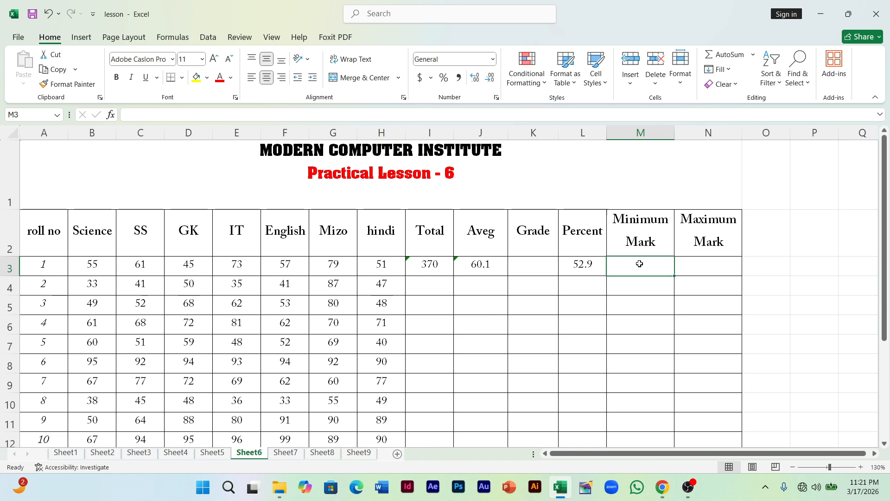
pyautogui.write('=')
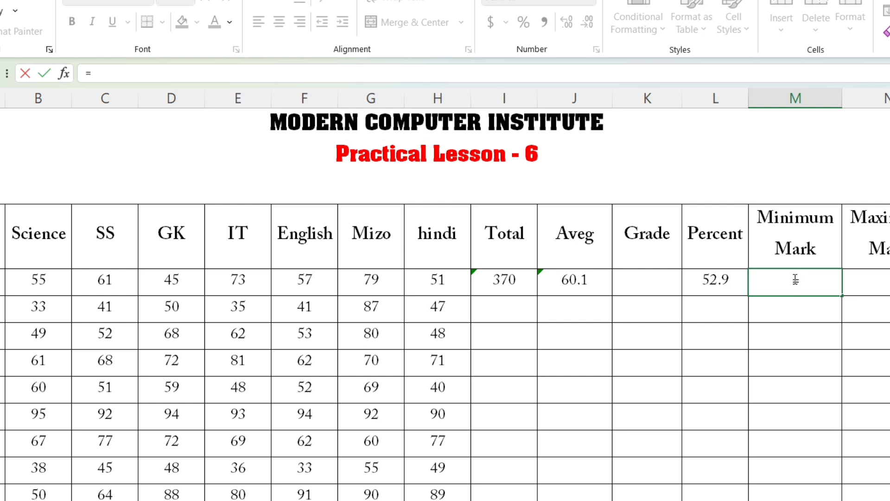
pyautogui.write('min')
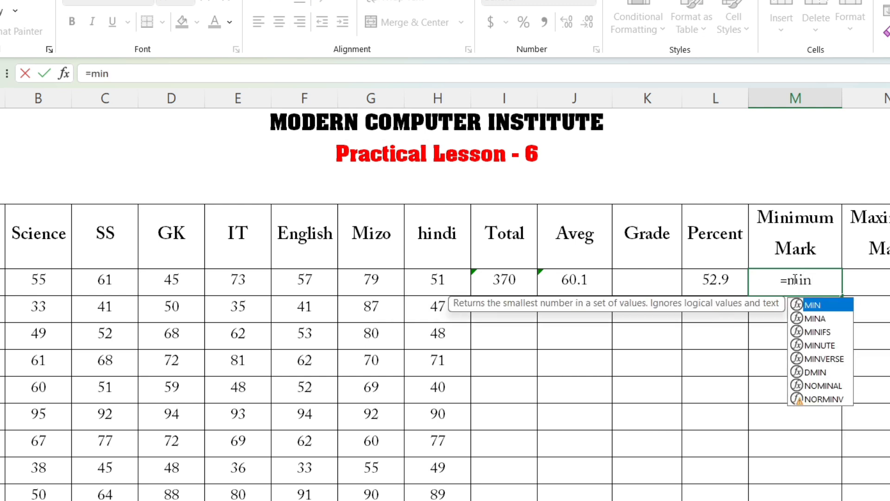
pyautogui.write('(')
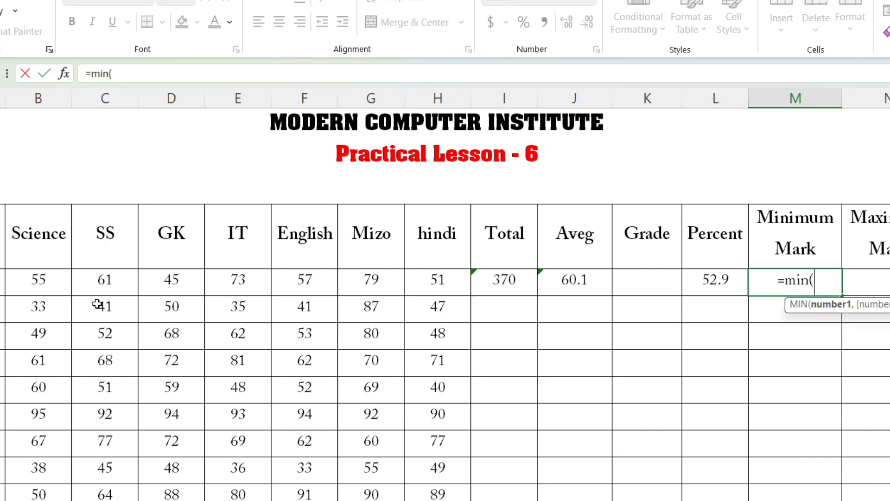
pyautogui.moveTo(35, 285); pyautogui.dragTo(423, 272)
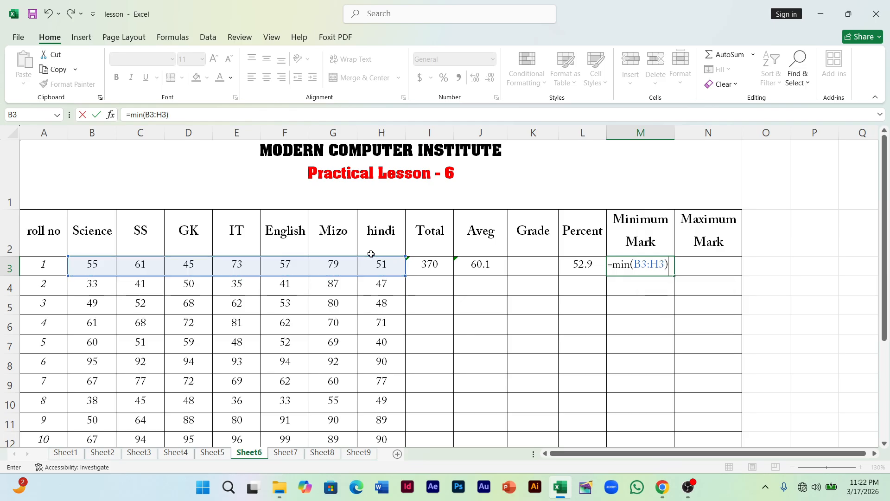
pyautogui.press('Tab')
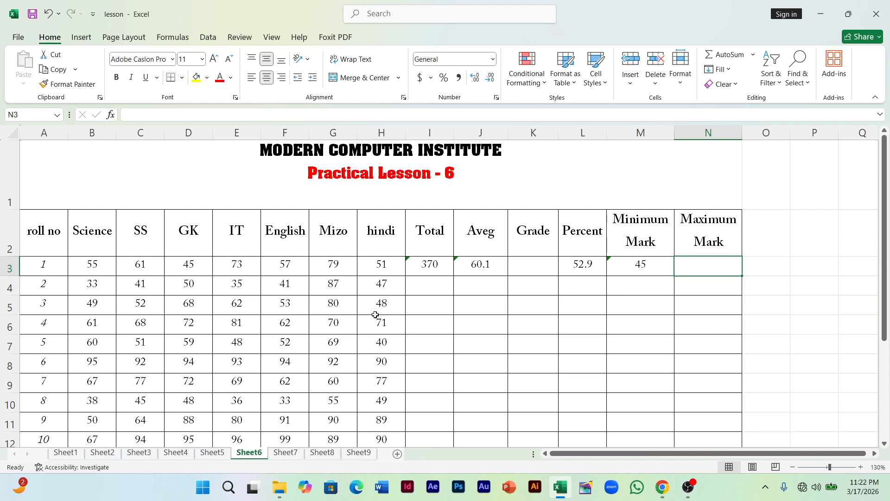
# Calculate roll no 1's Maximum Mark in cell N3 with the formula =max(B3:H3).
pyautogui.write('=m')
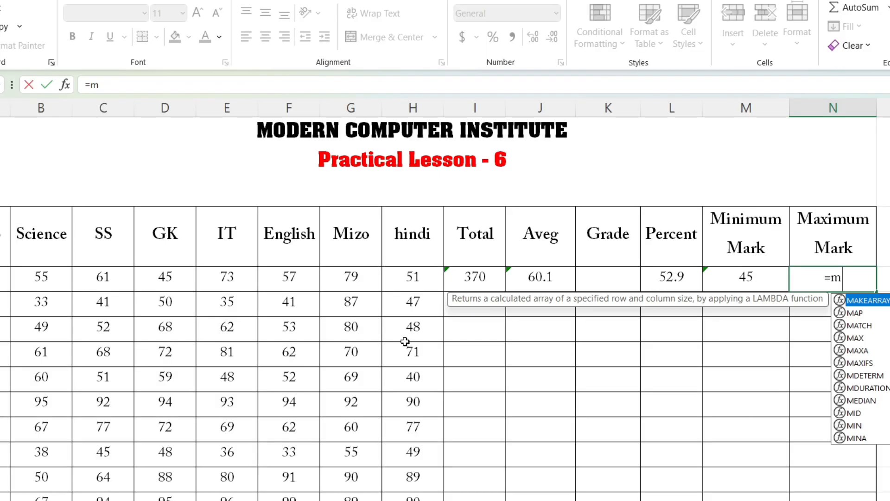
pyautogui.write('ax(')
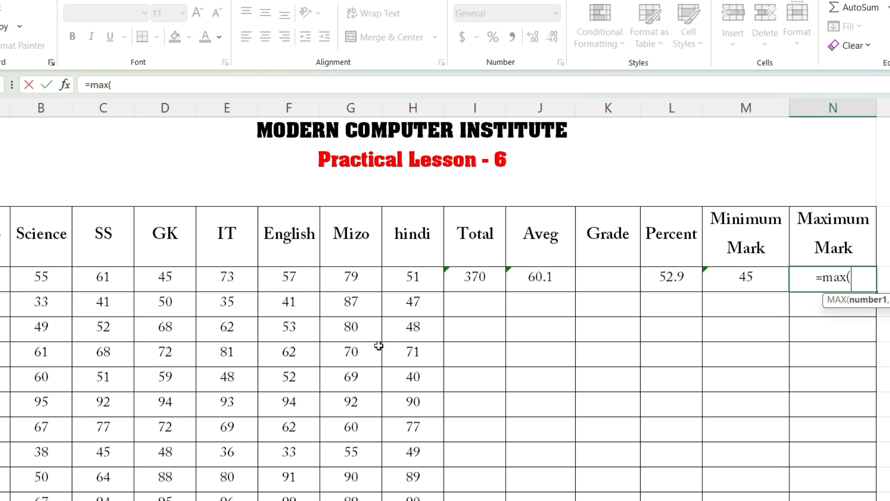
pyautogui.moveTo(28, 277); pyautogui.dragTo(407, 275)
pyautogui.write(')')
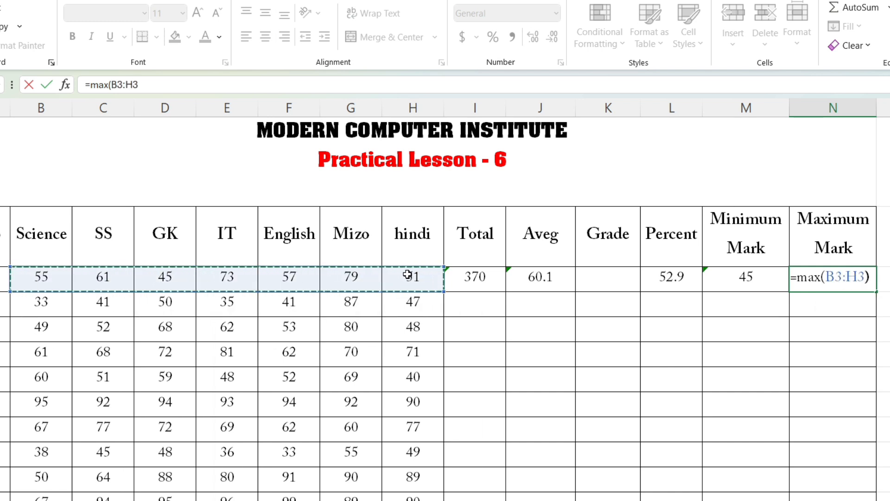
pyautogui.press('Return')
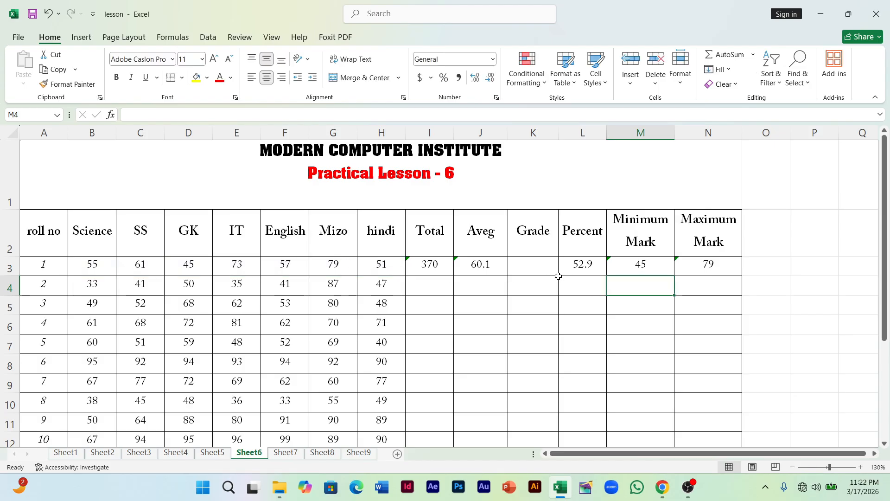
# Review roll no 1's formulas for Total, Aveg, Percent, Minimum Mark and Maximum Mark in row 3.
pyautogui.click(414, 268)
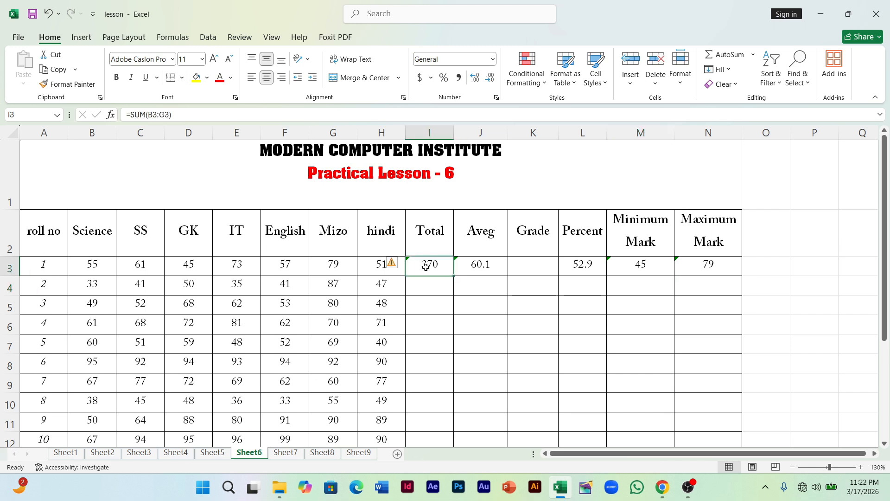
pyautogui.click(480, 265)
pyautogui.click(583, 264)
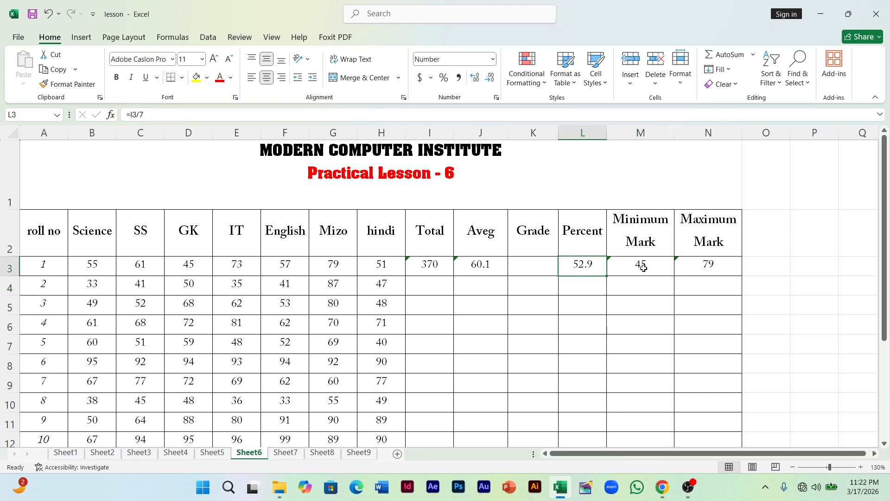
pyautogui.click(642, 264)
pyautogui.click(702, 268)
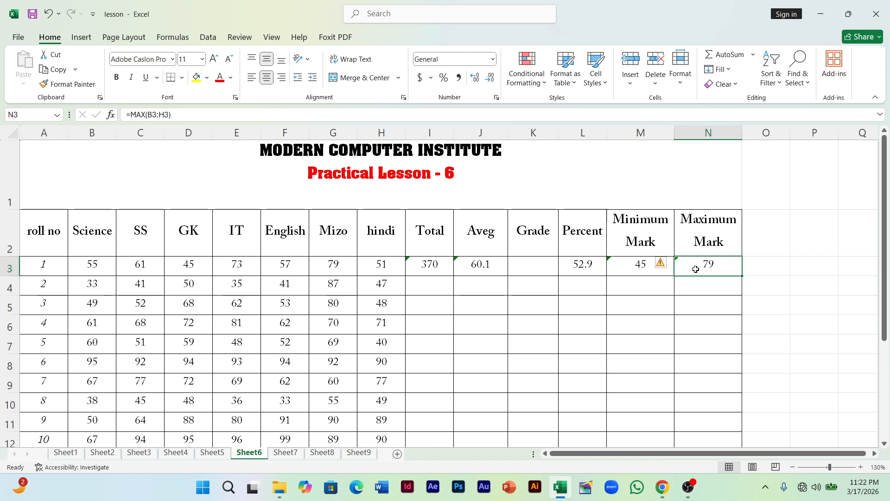
# Begin roll no 1's Grade formula in cell K3 with a condition returning "Dist" for totals of at least 650: =if(i3>=650,"Dist",.
pyautogui.click(531, 266)
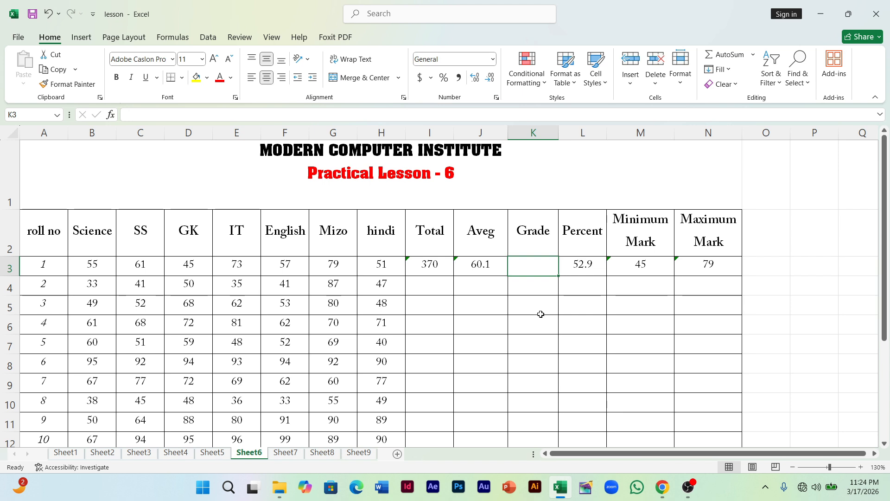
pyautogui.write('=')
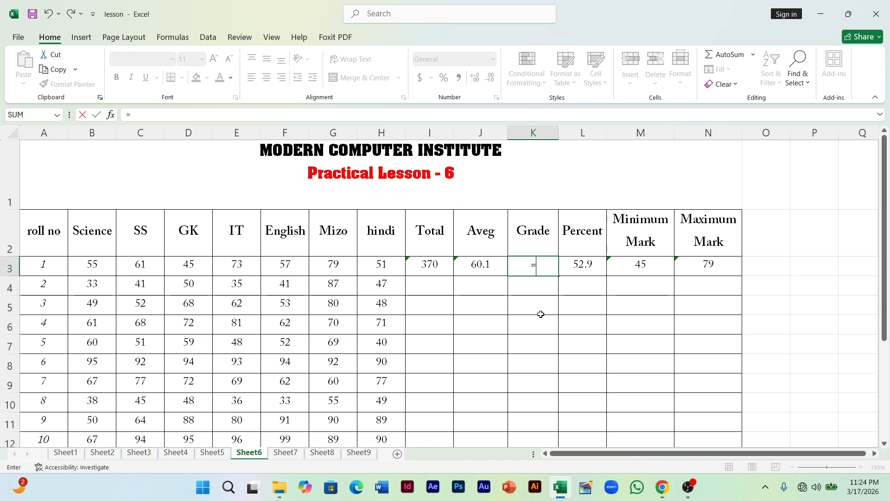
pyautogui.press('BackSpace')
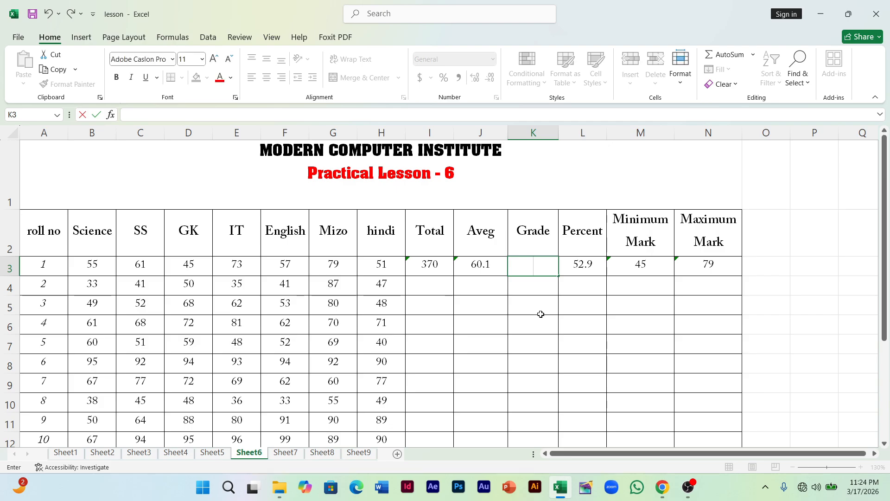
pyautogui.write('=')
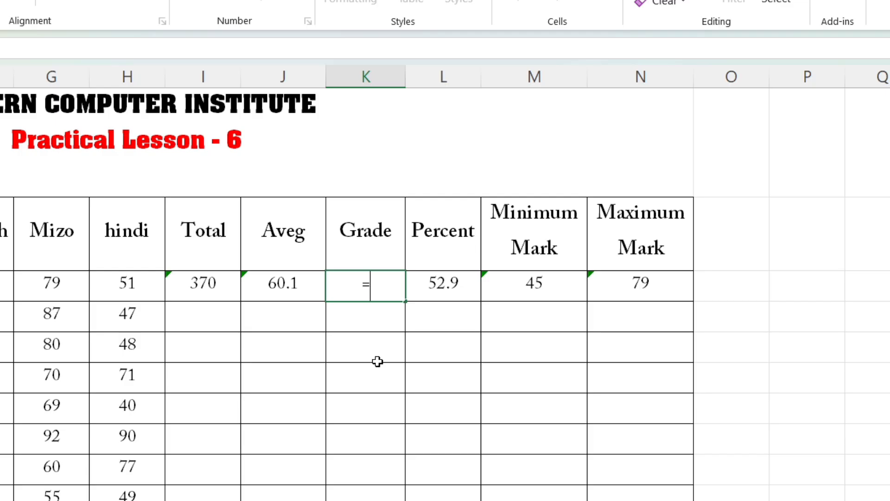
pyautogui.write('if(')
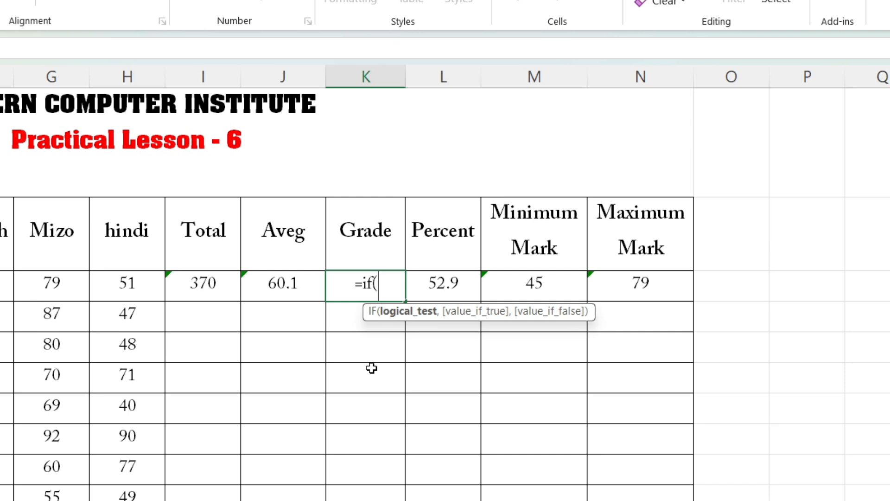
pyautogui.write('i')
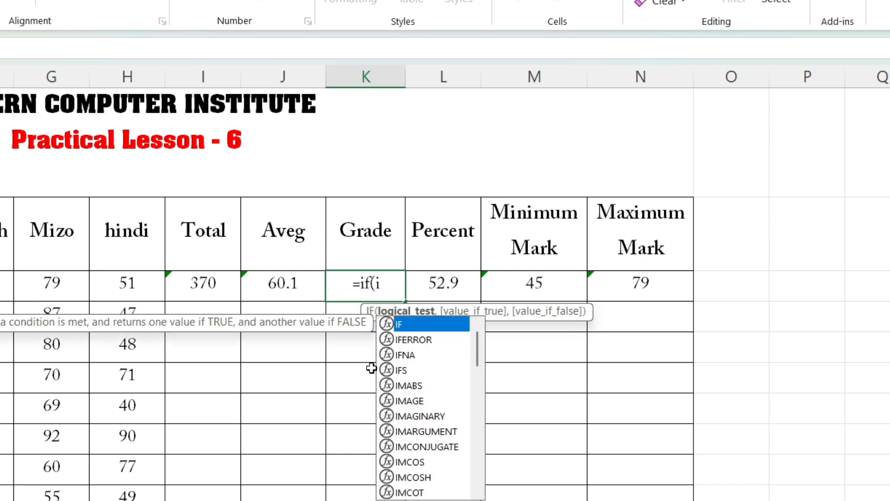
pyautogui.write('3')
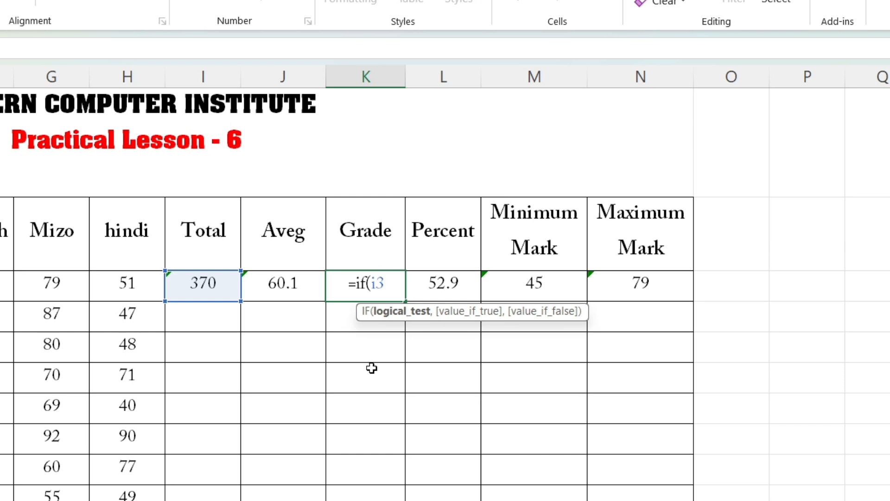
pyautogui.write('>')
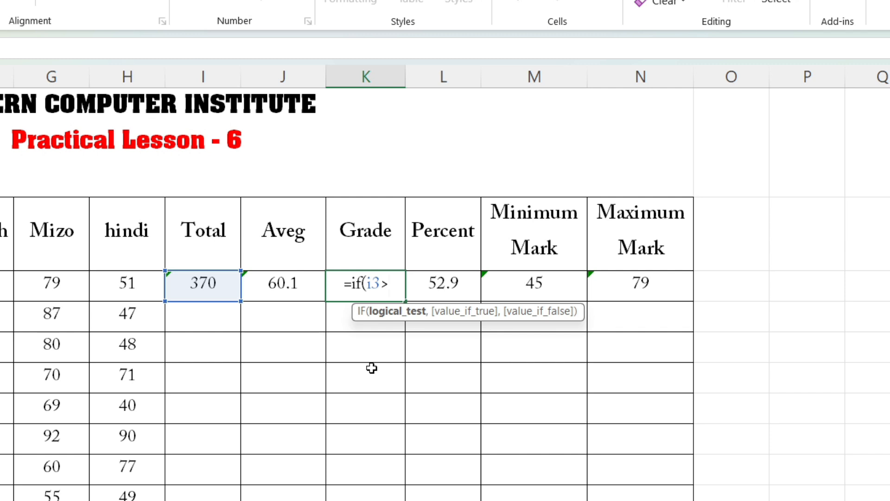
pyautogui.write('=')
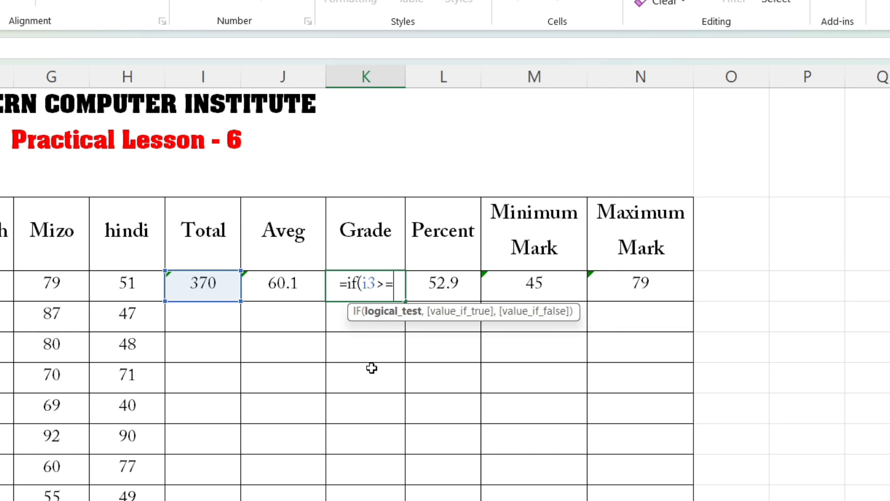
pyautogui.write('650')
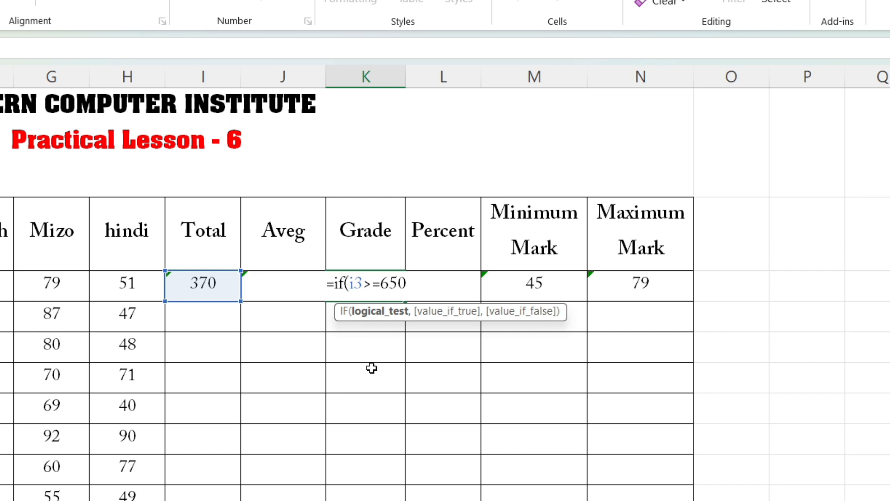
pyautogui.write(',"')
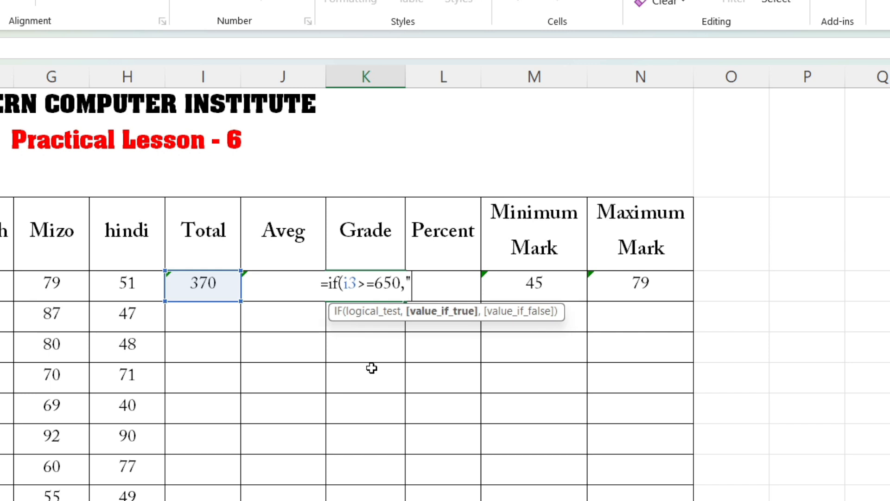
pyautogui.write('Dist')
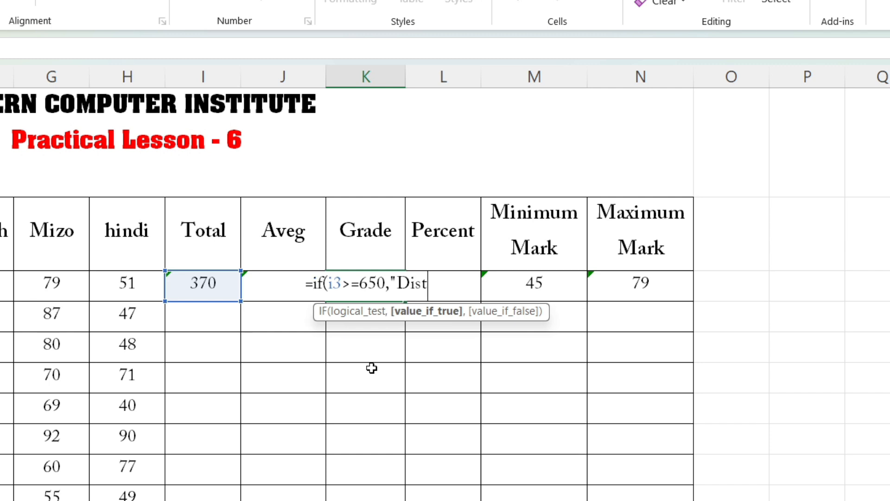
pyautogui.write('"')
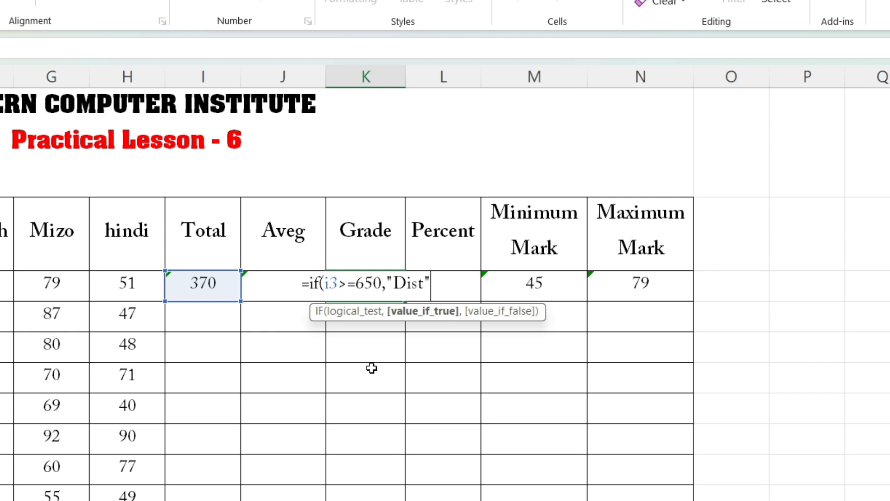
pyautogui.write(',')
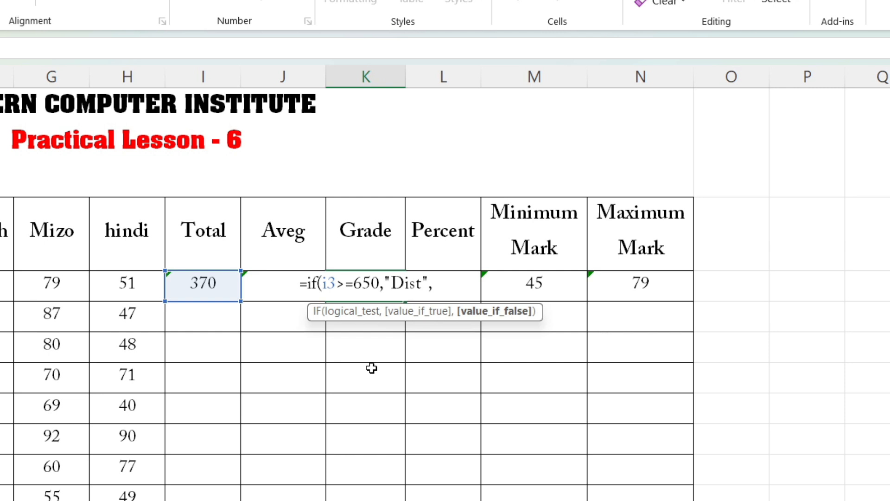
# Add a nested condition to the Grade formula in K3 returning "First" for totals of at least 550: if(i3>=550,"First",.
pyautogui.write('if(')
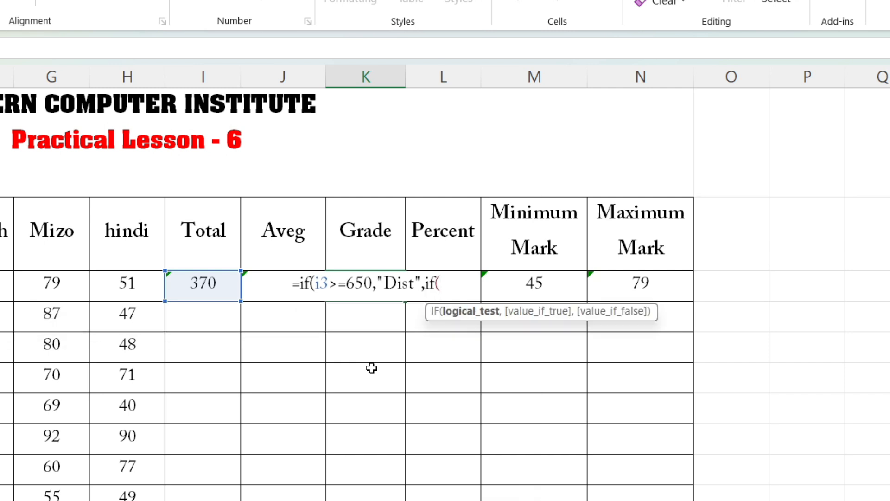
pyautogui.write('i3')
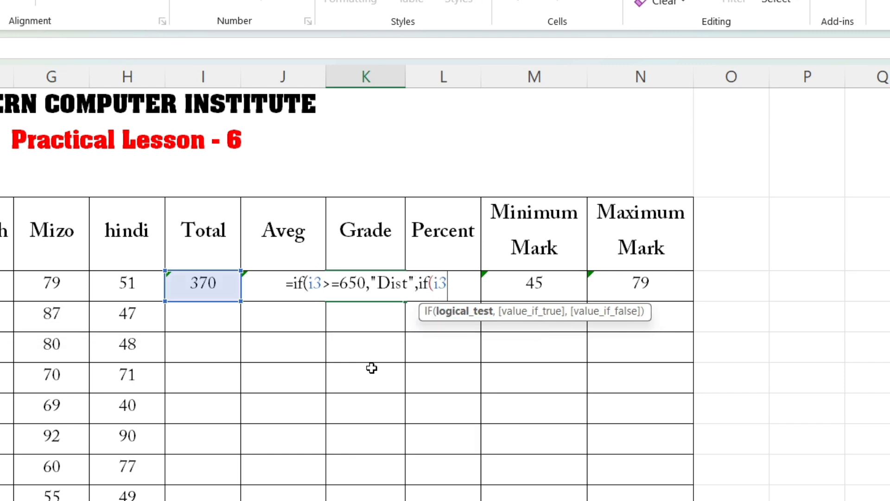
pyautogui.write('>=')
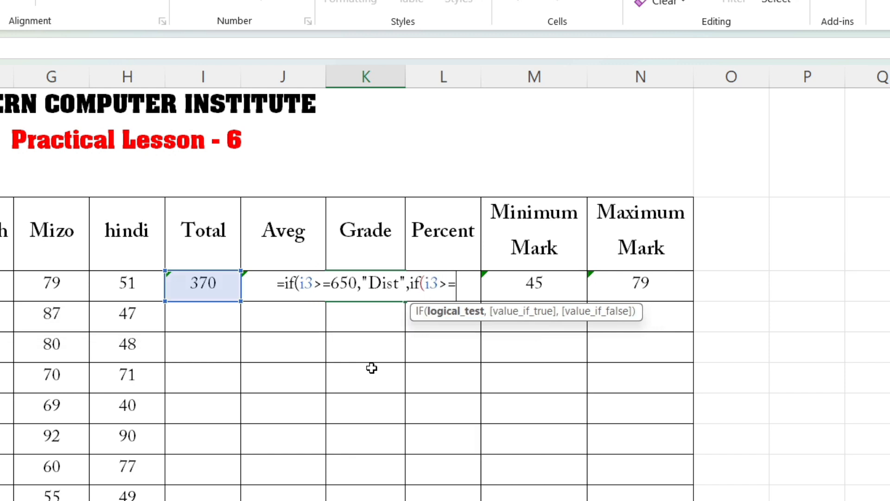
pyautogui.write('55')
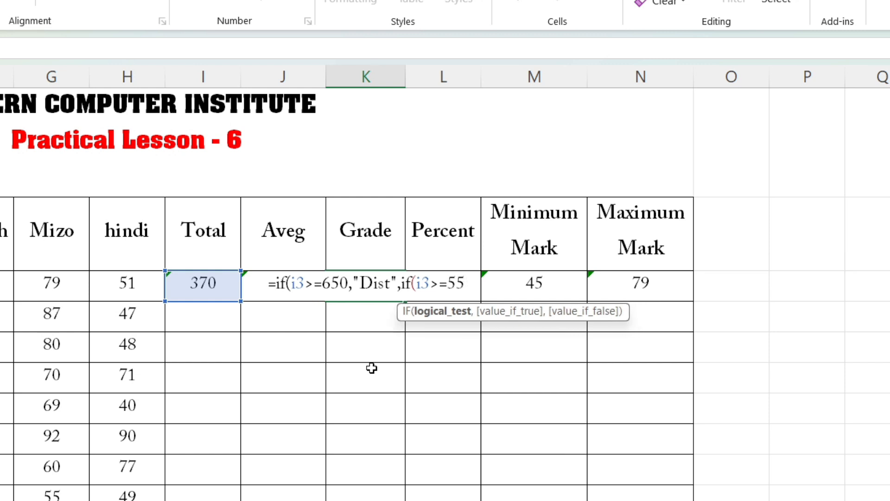
pyautogui.write('0,"')
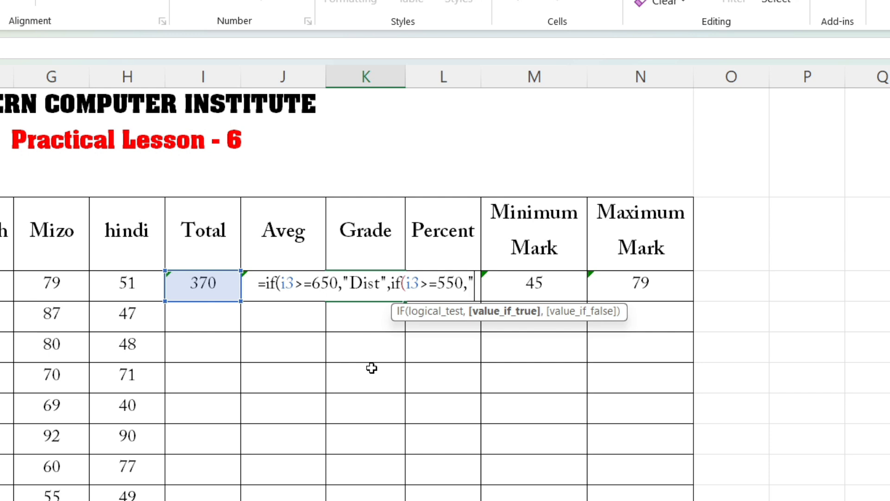
pyautogui.write('Fit')
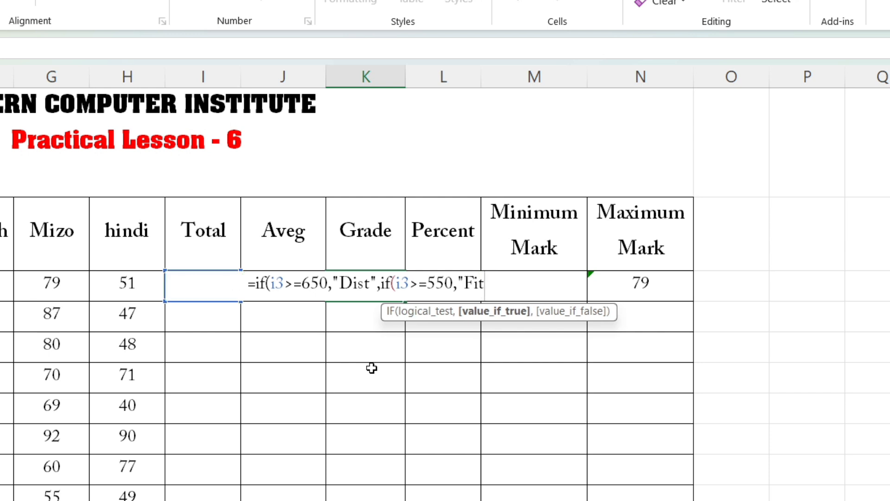
pyautogui.press('BackSpace')
pyautogui.write('rst')
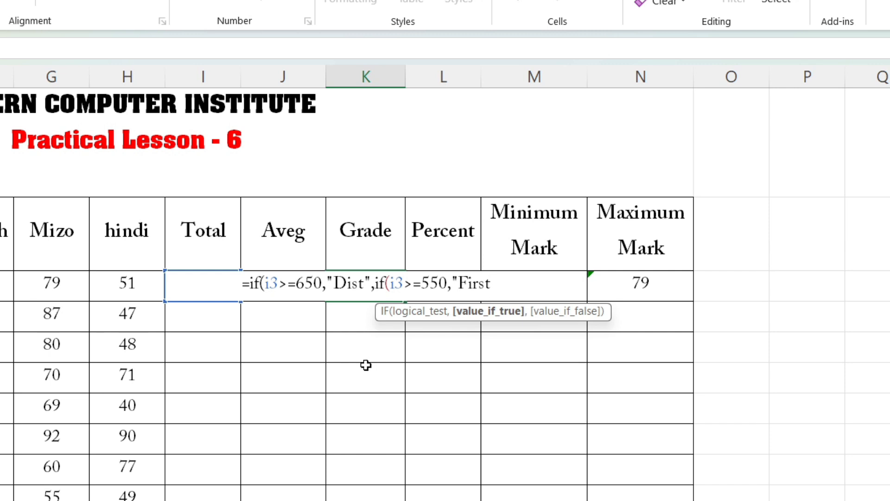
pyautogui.write('",')
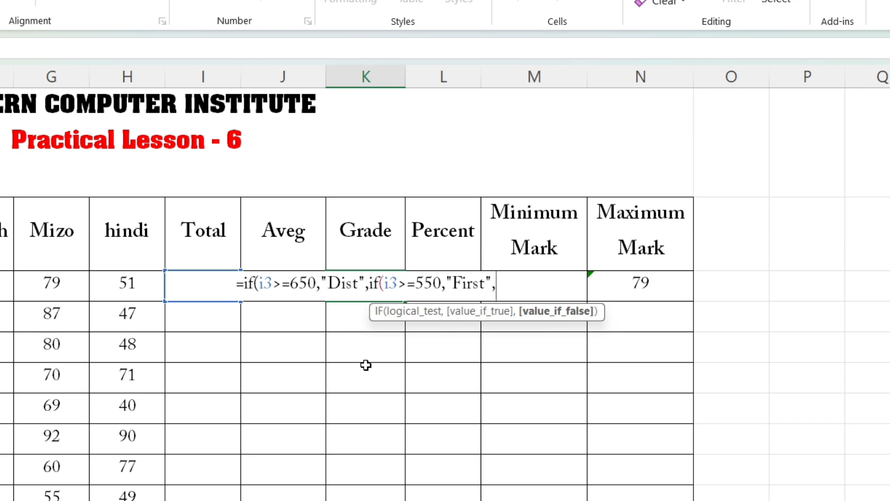
# Add a nested condition to the Grade formula in K3 returning "Second" for totals of at least 450: if(i3>=450,"Second".
pyautogui.write('if')
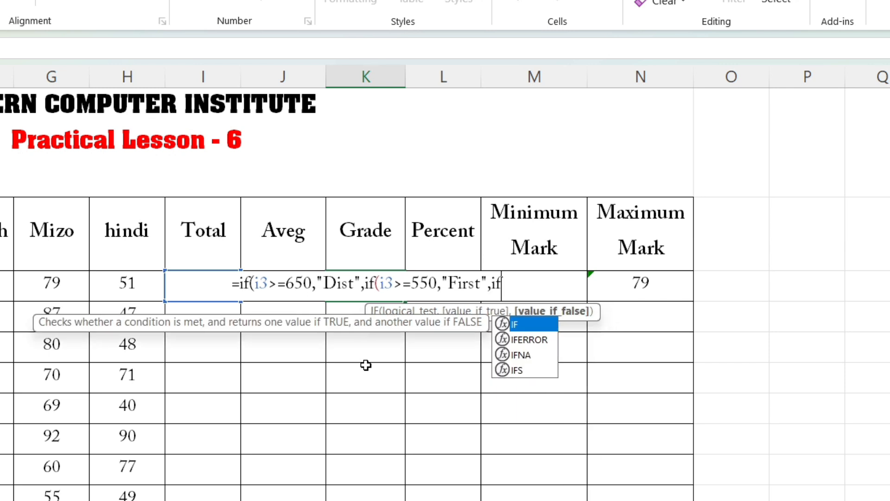
pyautogui.write('(')
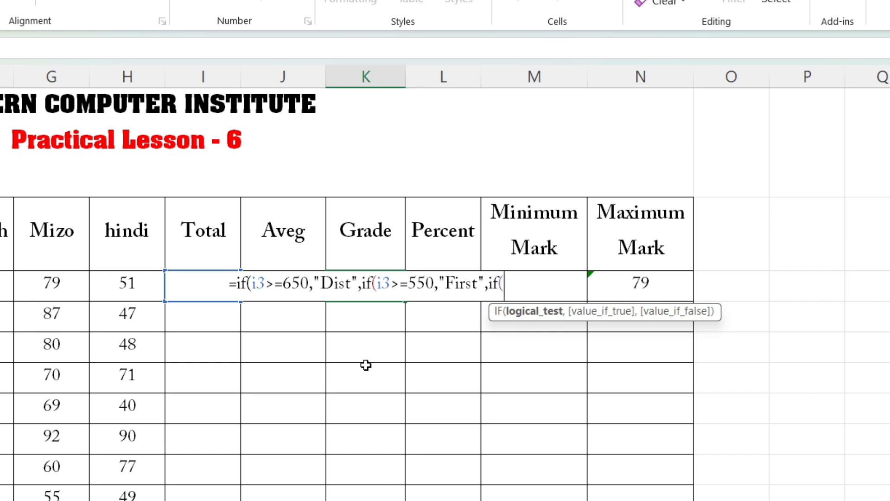
pyautogui.write('i3')
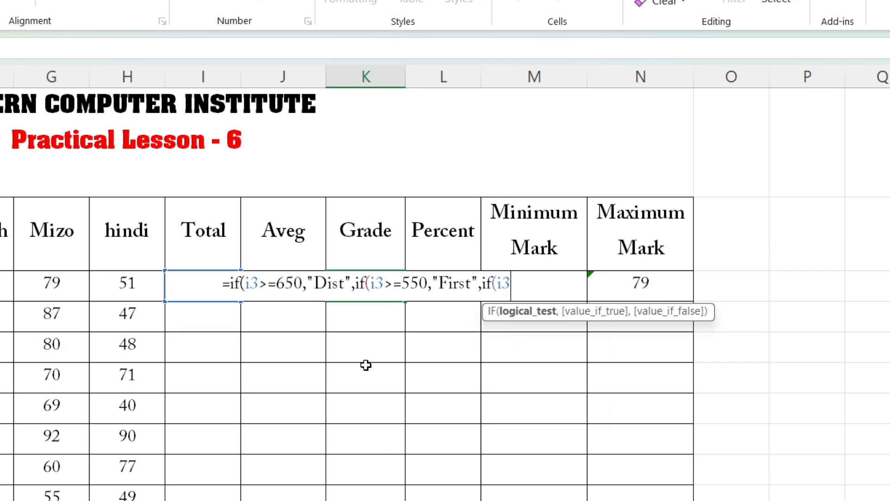
pyautogui.write('>=')
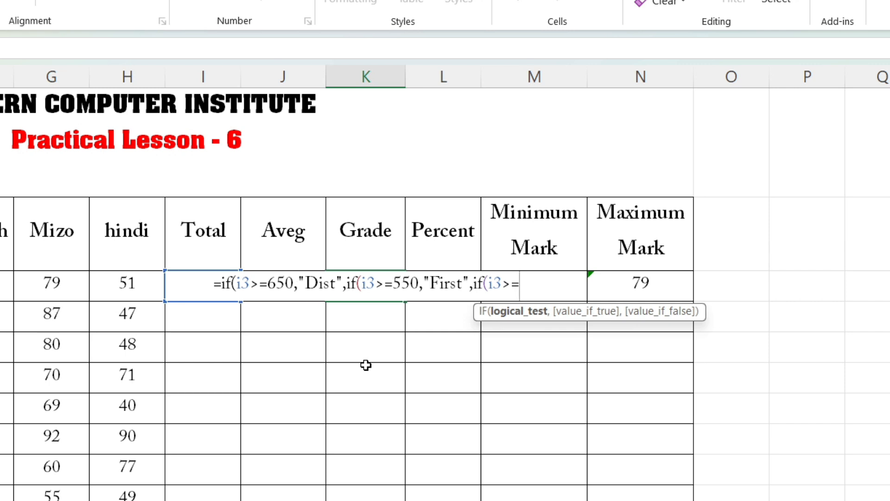
pyautogui.write('450')
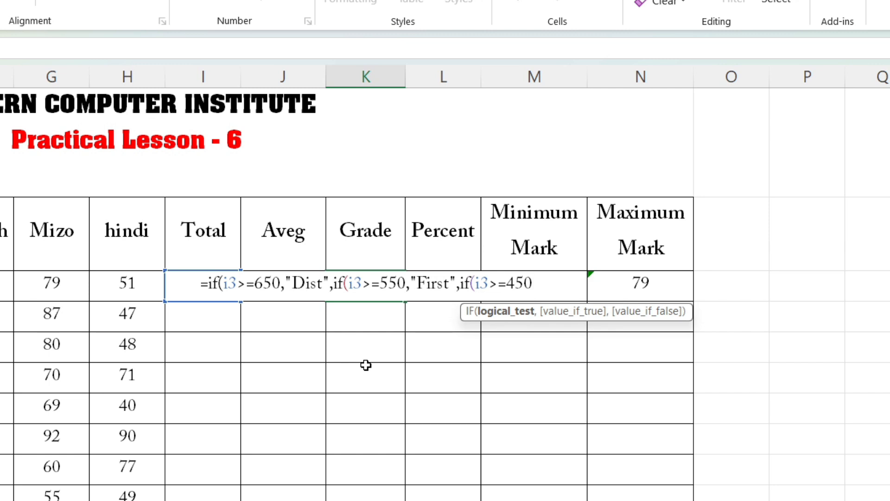
pyautogui.write(',')
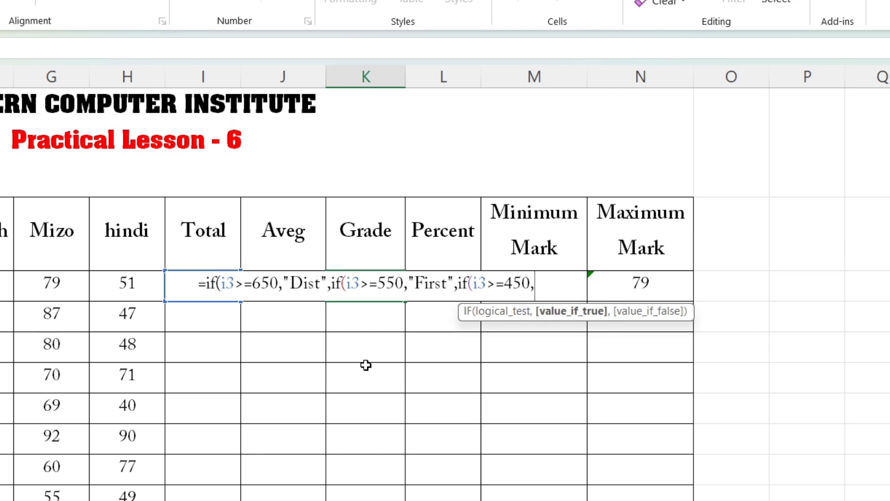
pyautogui.write('"')
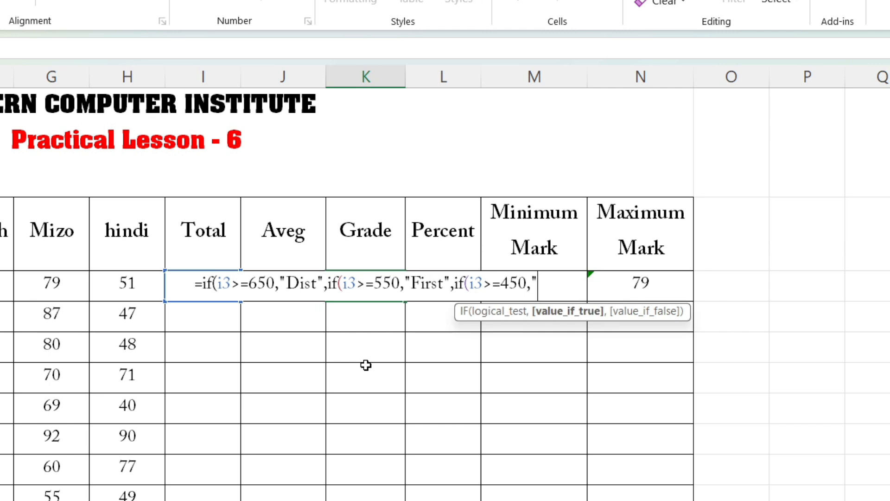
pyautogui.write('Second')
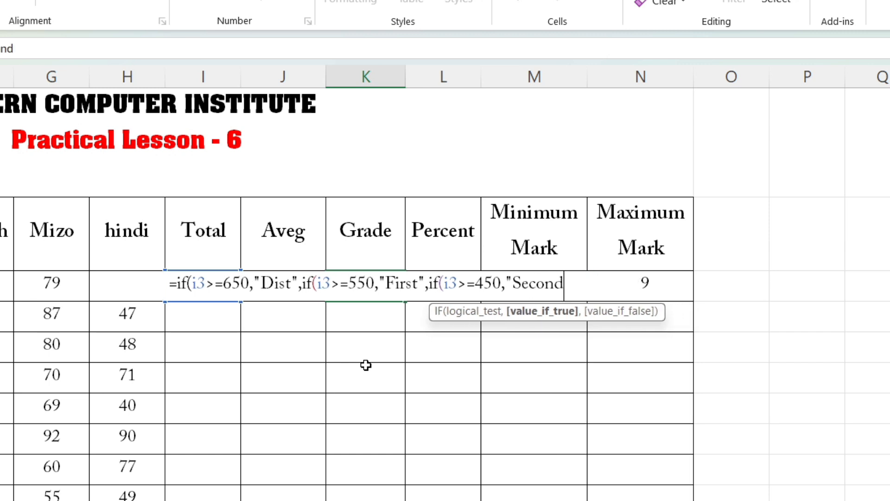
pyautogui.write('"')
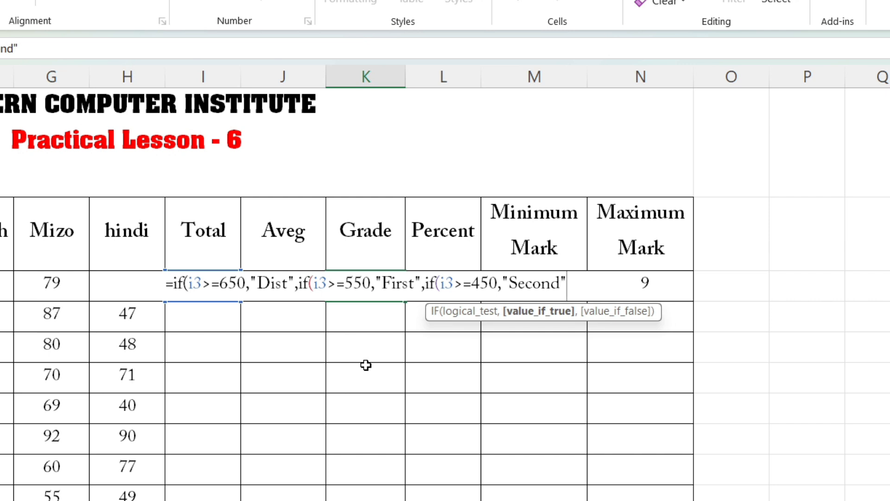
# Add a nested condition to the Grade formula in K3 returning "Third" for totals of at least 350: ,if(i3>=350,"Third".
pyautogui.write(',if')
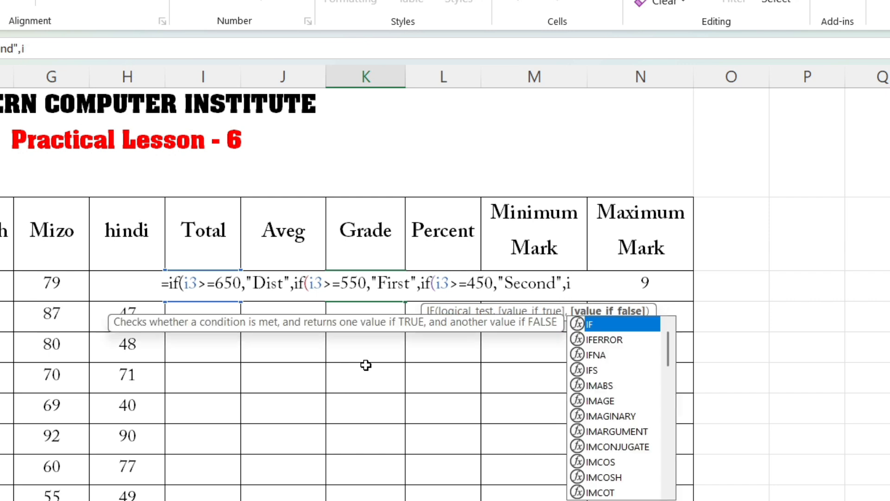
pyautogui.write('(')
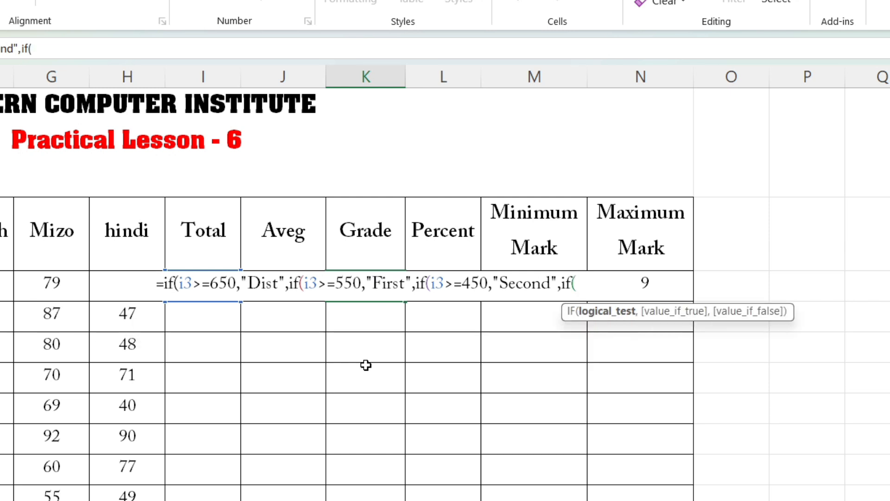
pyautogui.write('i3')
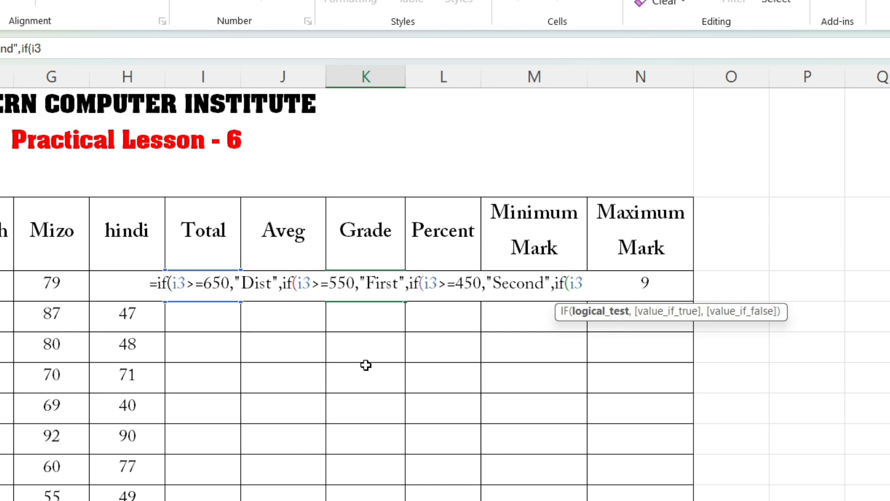
pyautogui.write('>=')
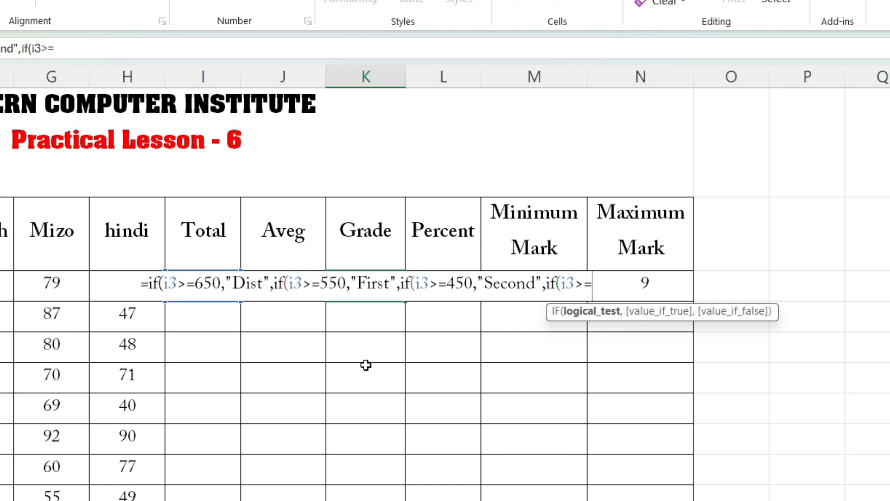
pyautogui.write('350')
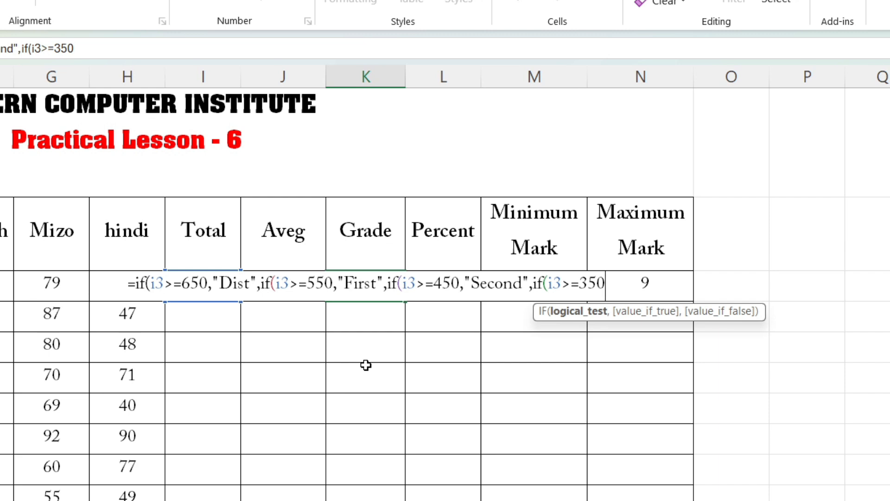
pyautogui.write(',"T')
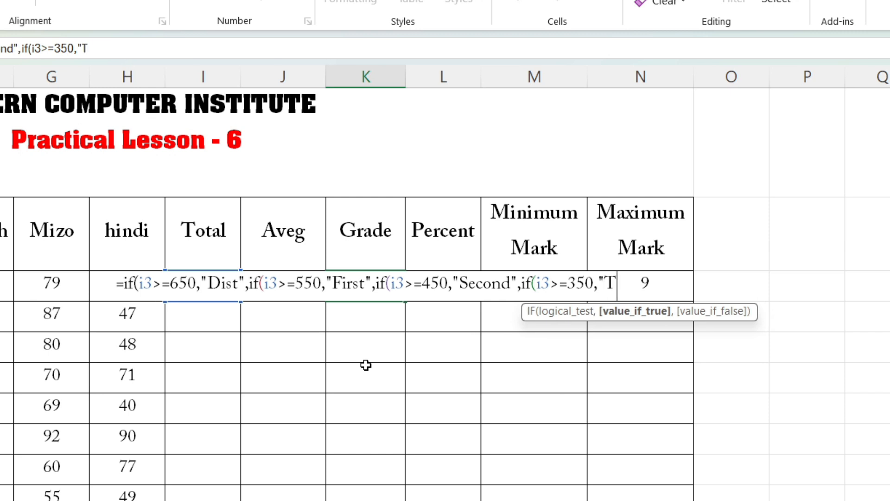
pyautogui.write('hird')
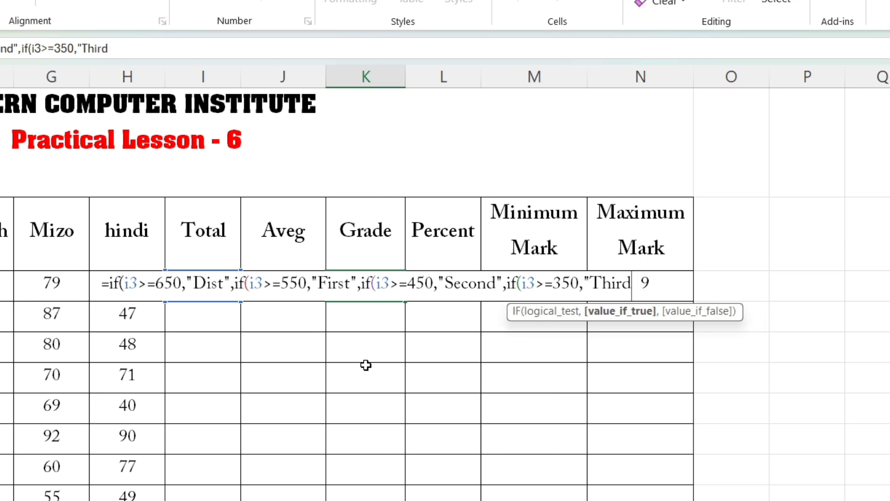
pyautogui.write('"')
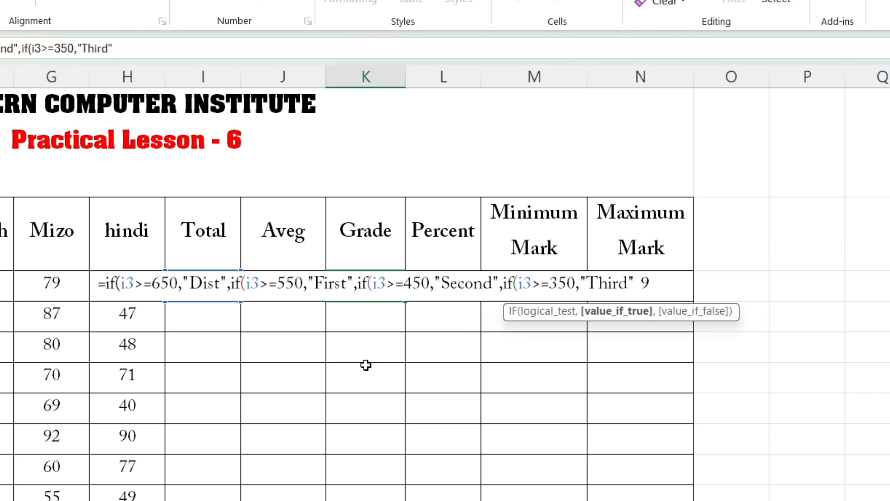
# Finish the Grade formula in K3 with "fail" as the fallback result, close all four IF brackets and enter it.
pyautogui.write(',')
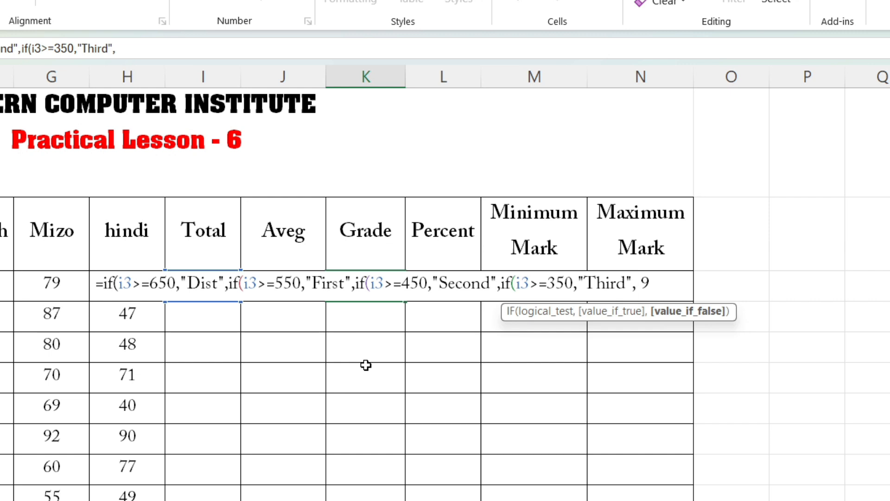
pyautogui.write('"')
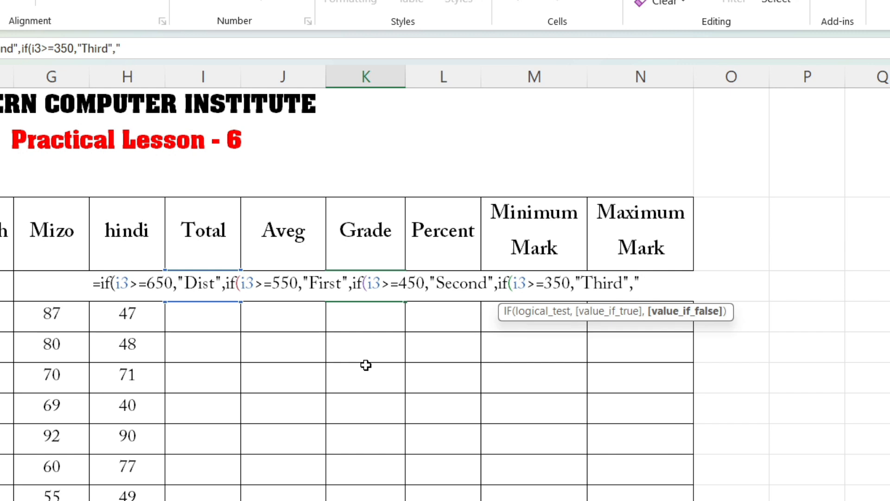
pyautogui.write('fail')
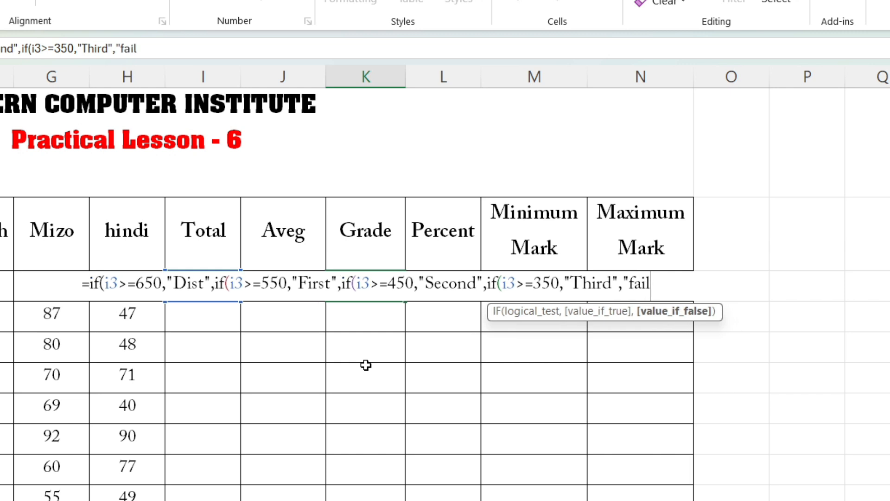
pyautogui.write('"')
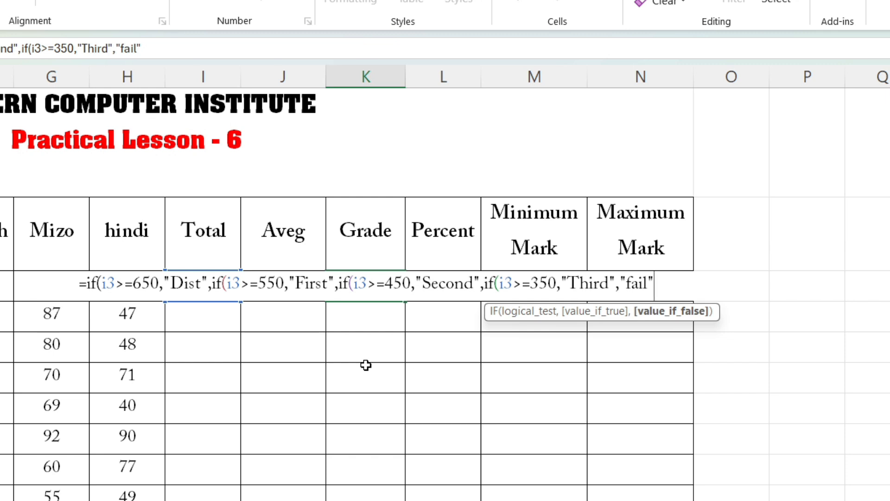
pyautogui.write('))))')
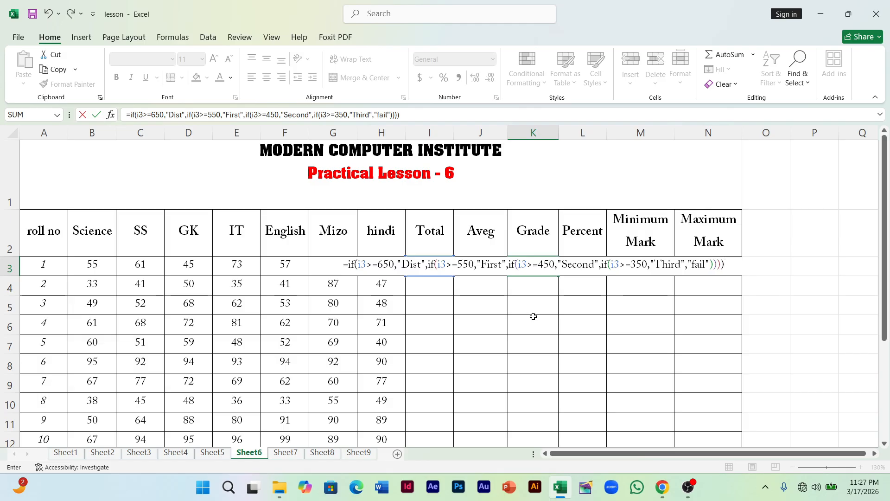
pyautogui.press('Return')
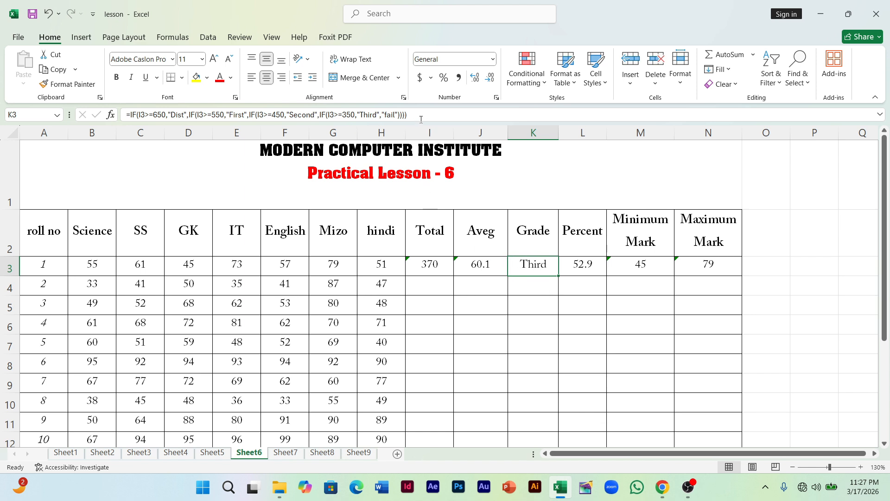
# Review the completed nested-IF Grade formula in K3, highlighting the whole formula and its first condition for "Dist".
pyautogui.moveTo(407, 115); pyautogui.dragTo(110, 103)
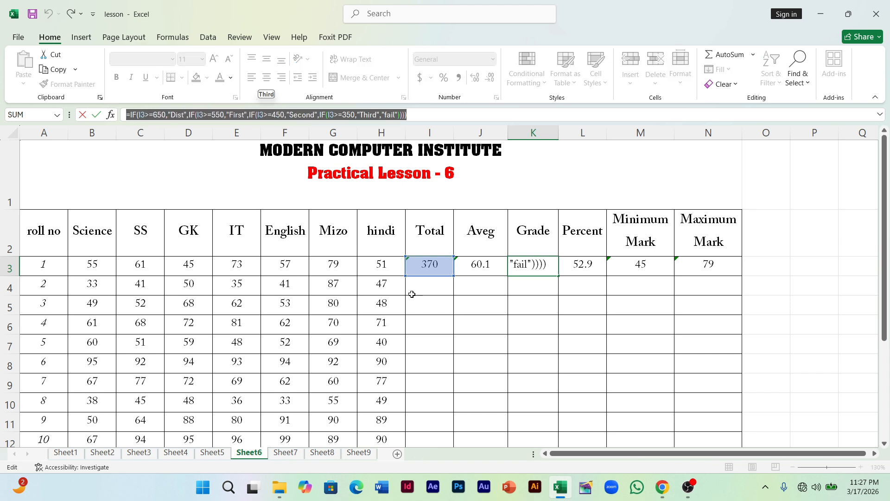
pyautogui.press('Return')
pyautogui.click(533, 263)
pyautogui.doubleClick(529, 264)
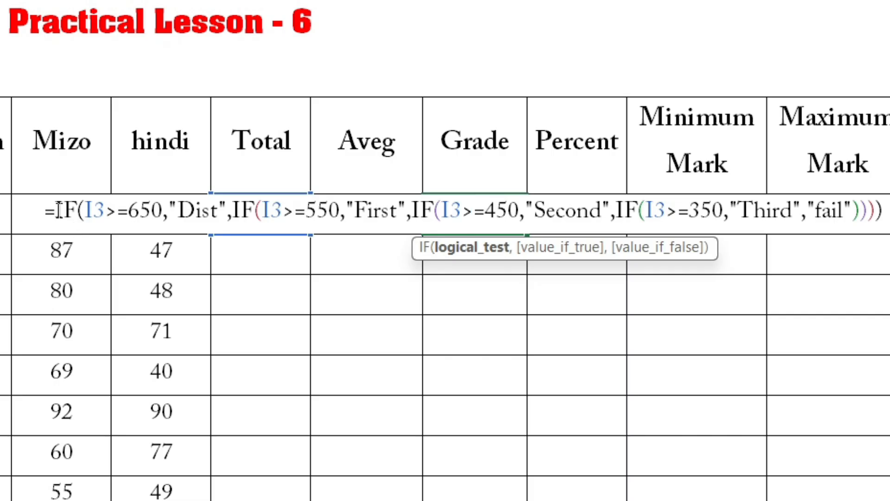
pyautogui.moveTo(58, 211); pyautogui.dragTo(235, 220)
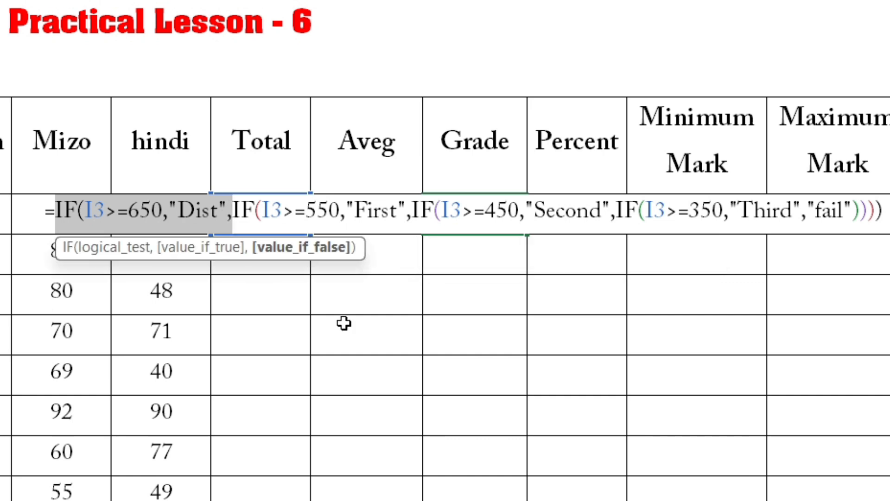